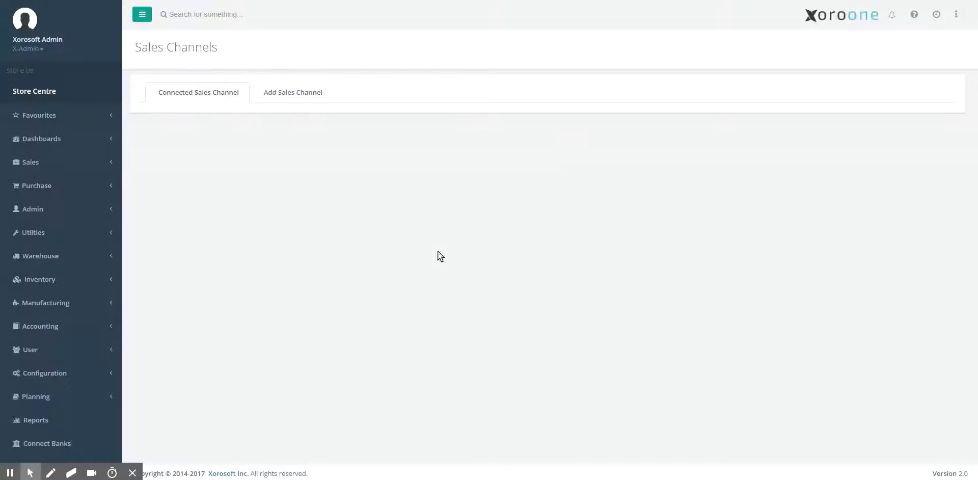
- Find the Sales Channels page through the menu search and add Shopify as a new sales channel
left_click(64, 71)
key("ctrl+a")
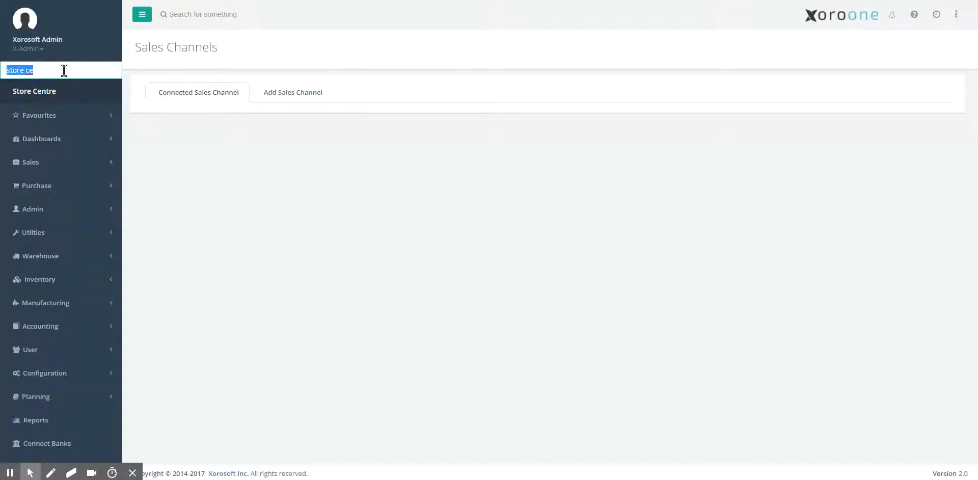
type("sales c")
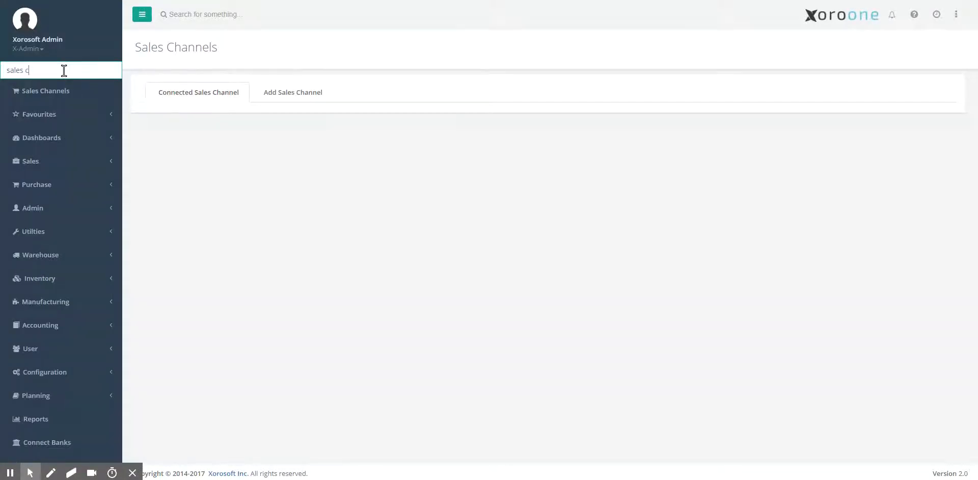
left_click(72, 89)
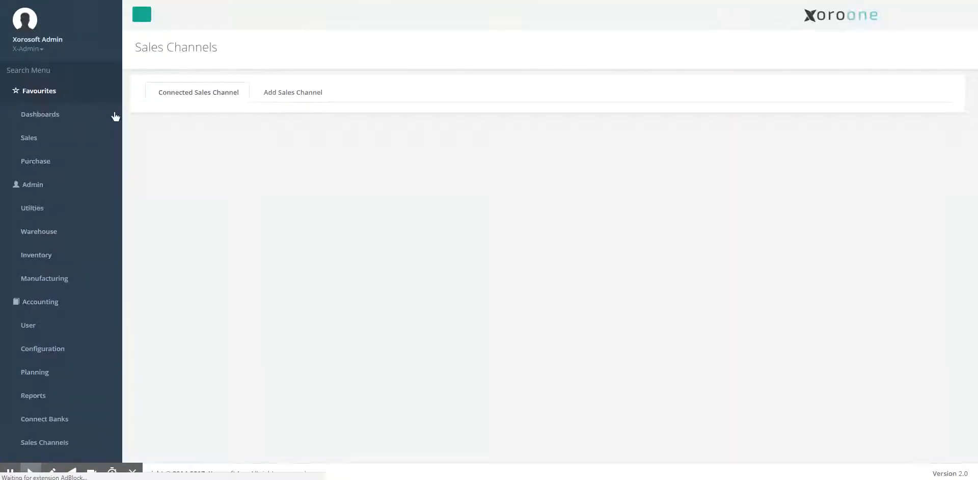
left_click(304, 95)
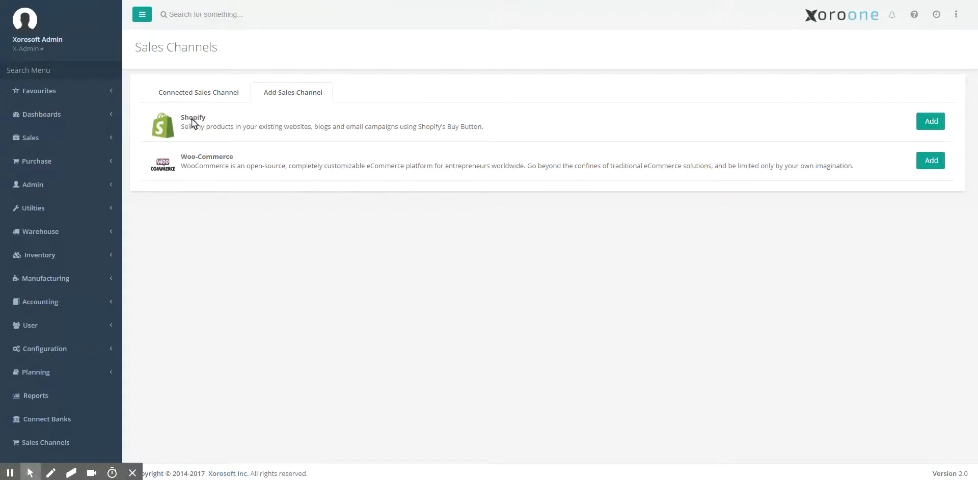
left_click(926, 126)
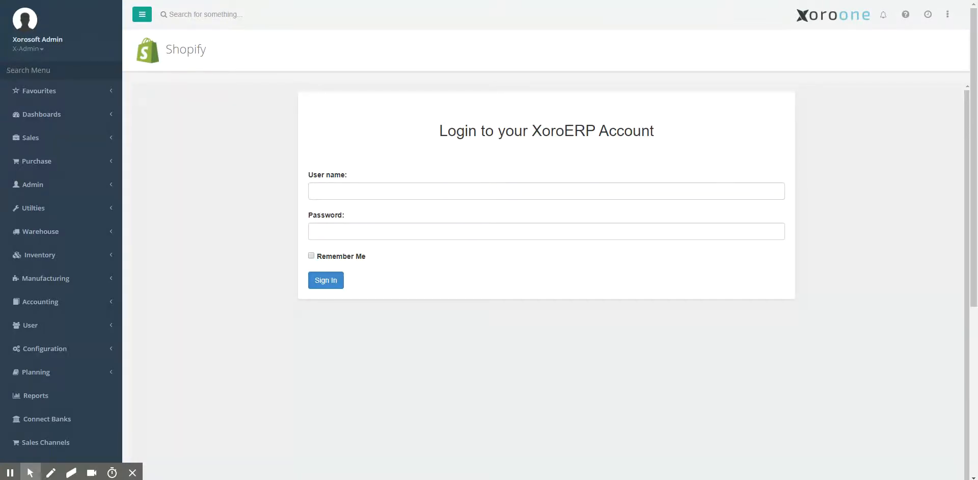
- Sign in to the XoroERP account with the account user name and password
left_click(408, 191)
type("xtest10012")
key("Tab")
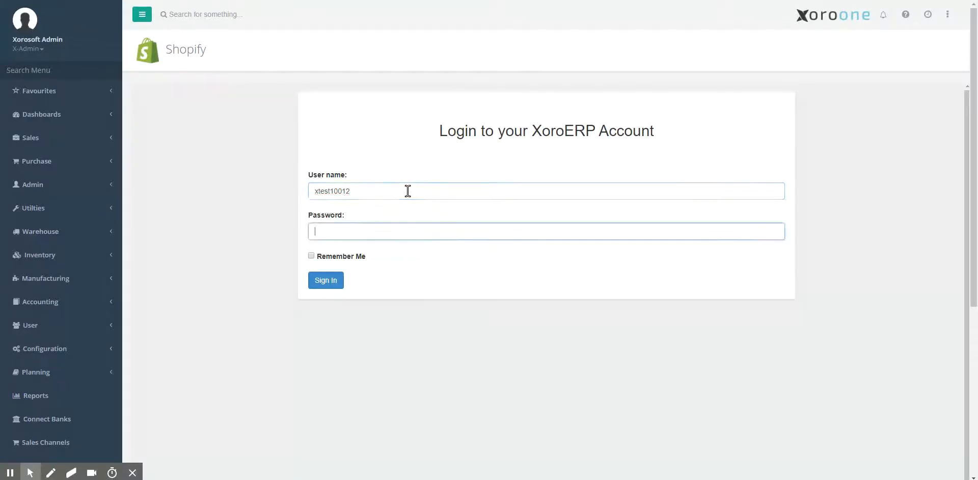
key("alt+Tab")
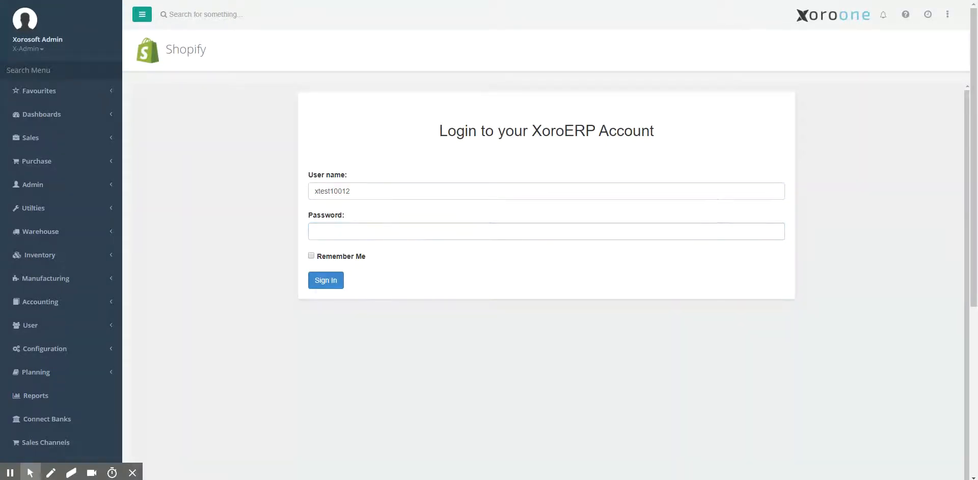
left_click(362, 231)
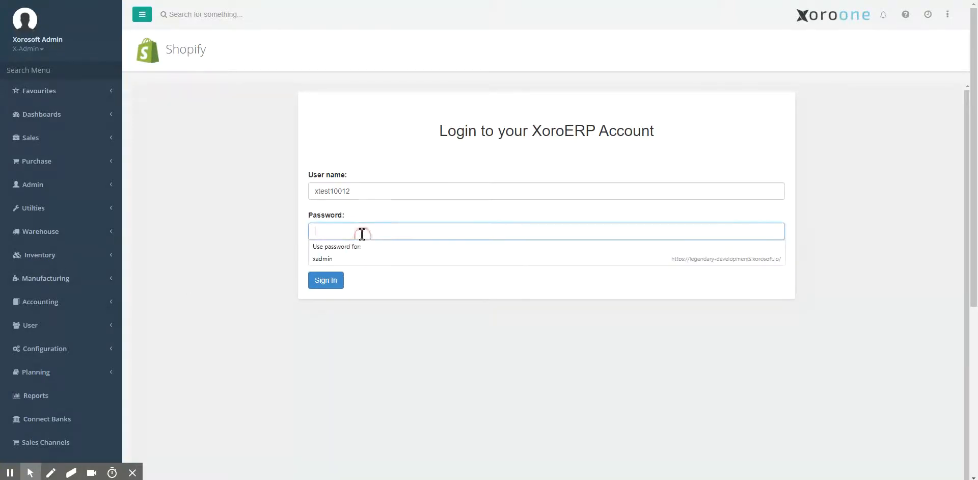
key("ctrl+v")
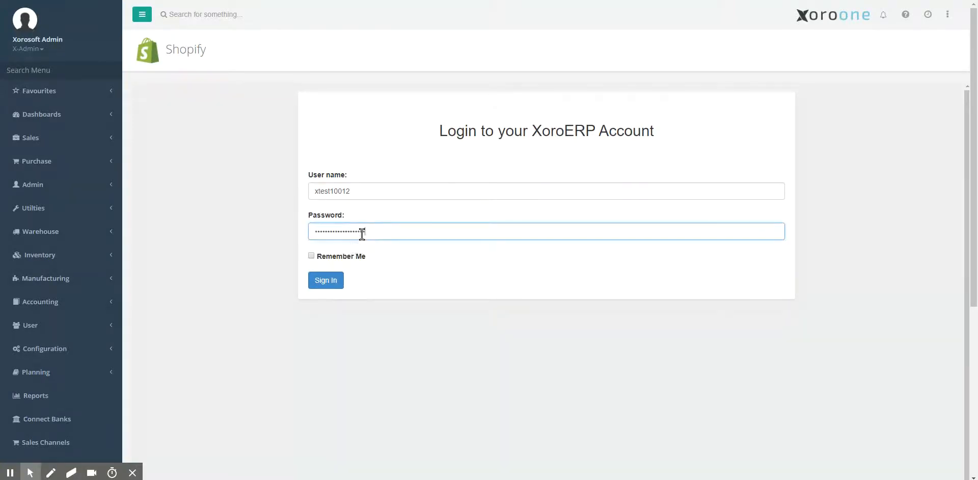
left_click(328, 282)
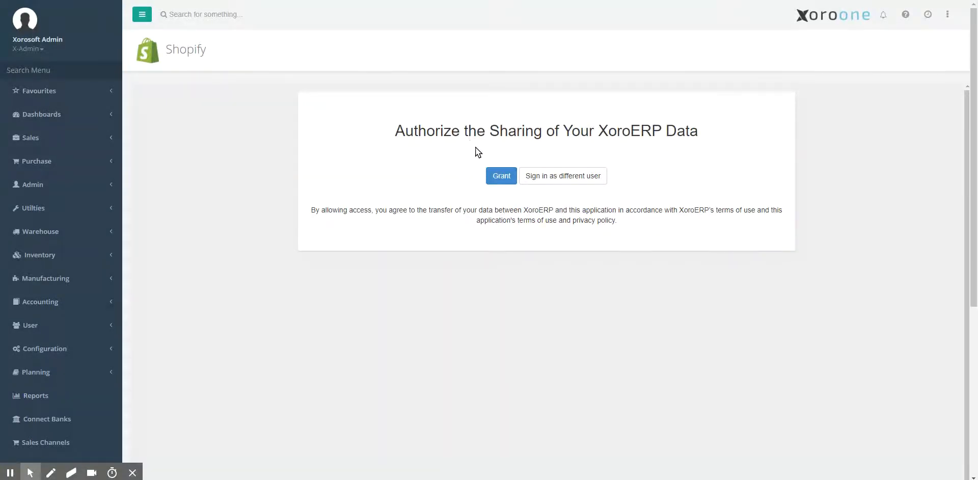
- Grant the sharing of XoroERP data and start the connection to Shopify
left_click(490, 177)
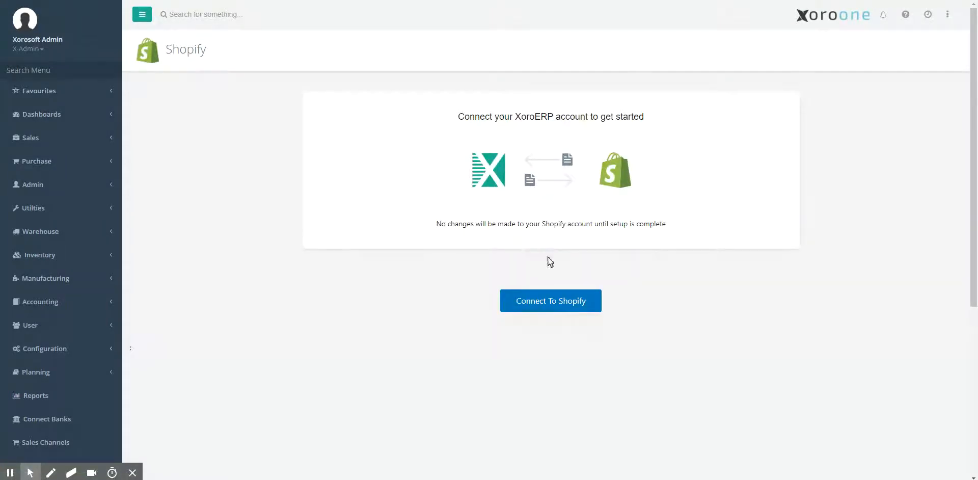
left_click(550, 306)
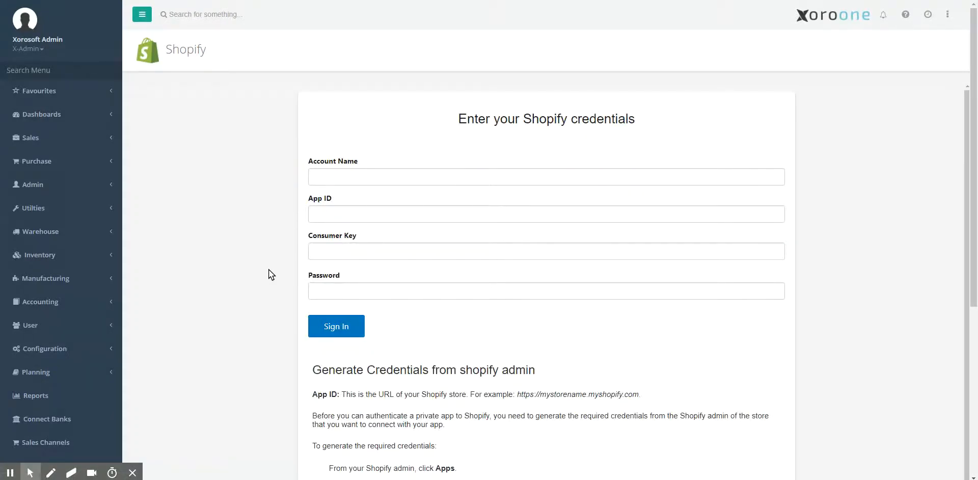
- Enter City Store 12 as the account name in the Shopify credentials form
left_click(316, 178)
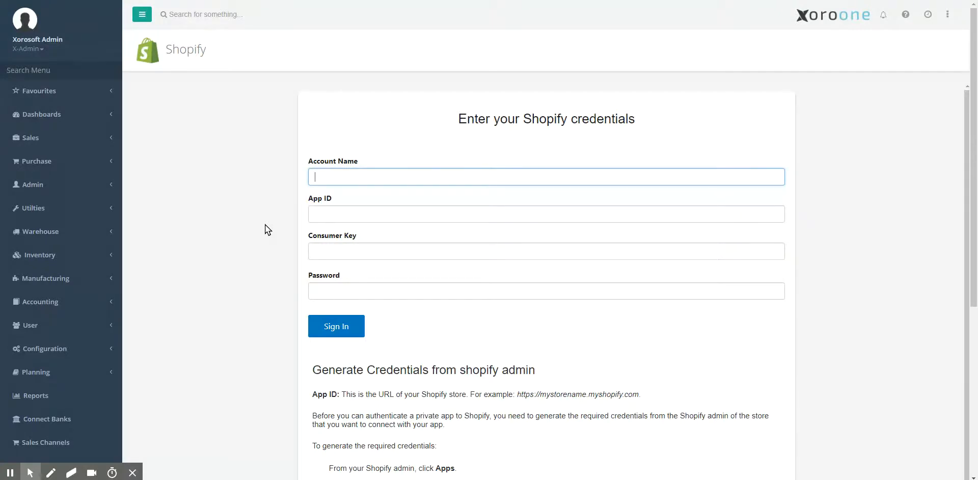
type("s")
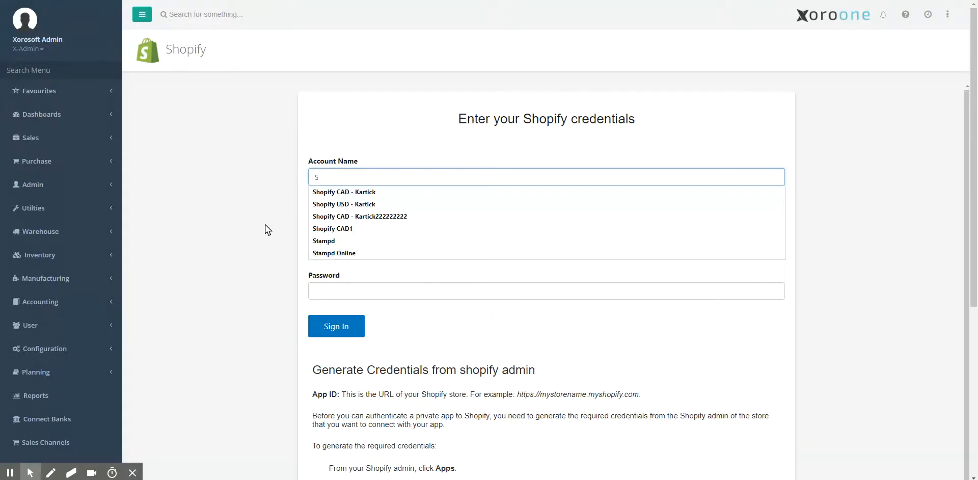
key("BackSpace")
type("C")
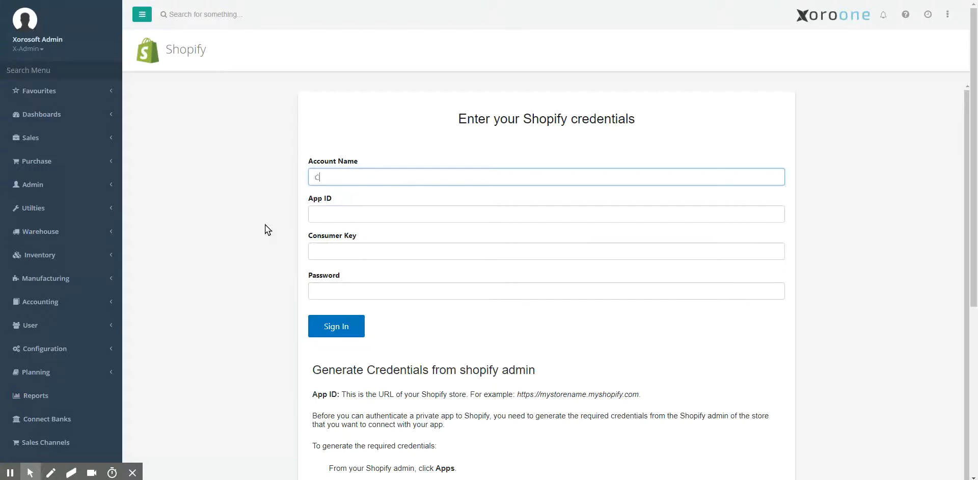
type("ity Store 12")
left_click(313, 215)
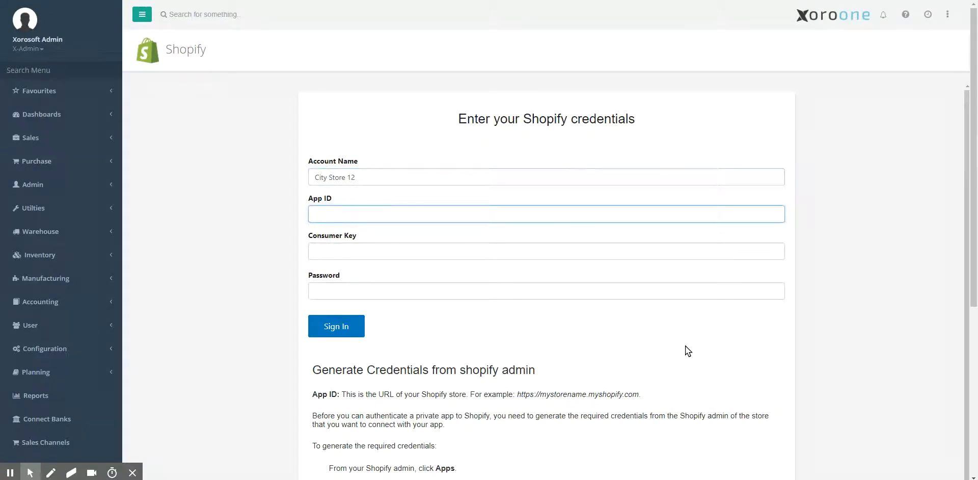
scroll(686, 346, "down", 5)
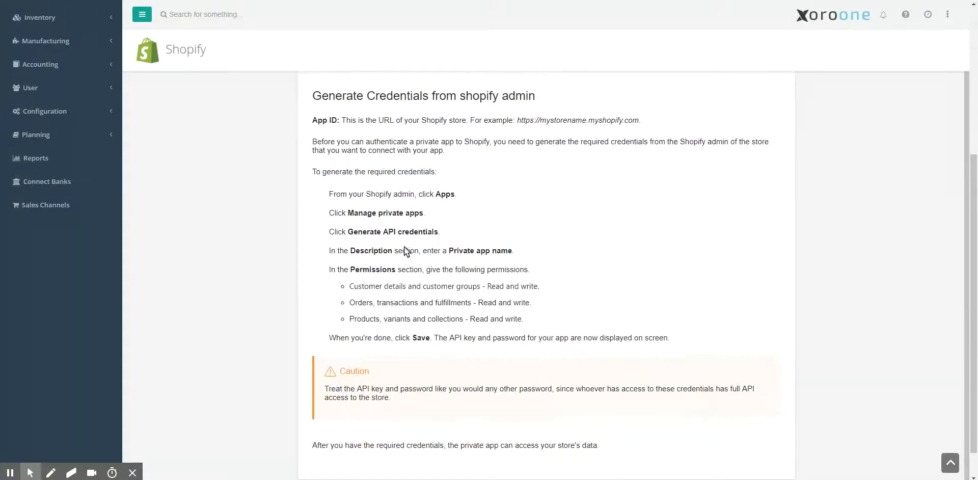
scroll(357, 255, "up", 1)
scroll(323, 286, "up", 5)
scroll(338, 190, "down", 1)
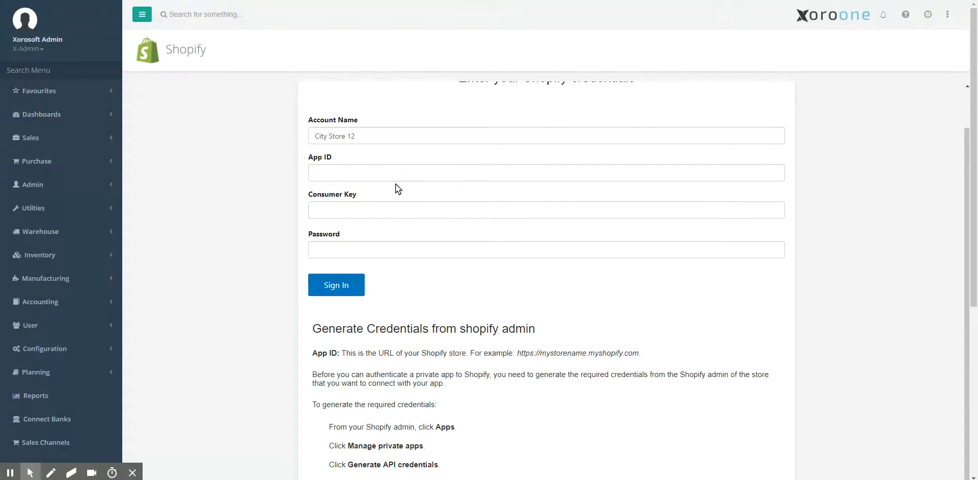
left_click(388, 173)
type("https://dj-city12.myshopify.com/")
- Switch to the Shopify admin window and start a new private app named Xoro
left_click(246, 213)
left_click_drag(0, 225, 342, 0)
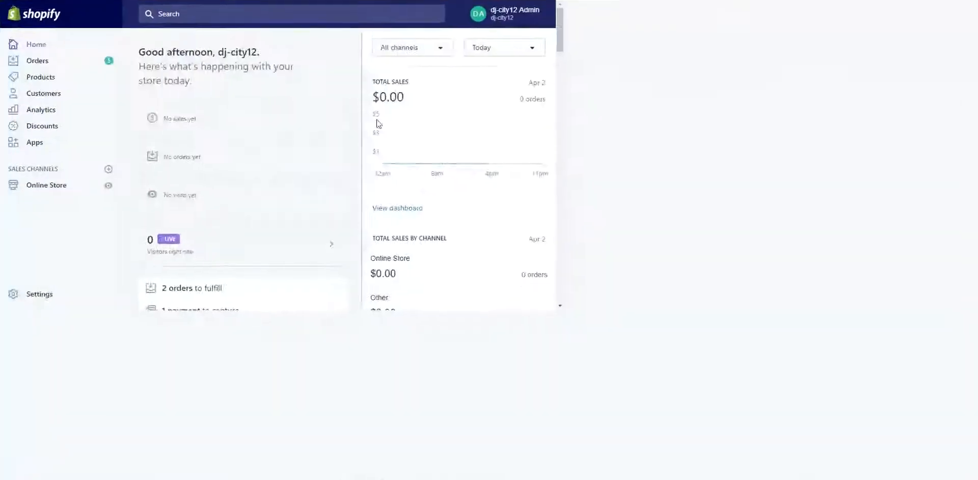
left_click_drag(408, 0, 420, 64)
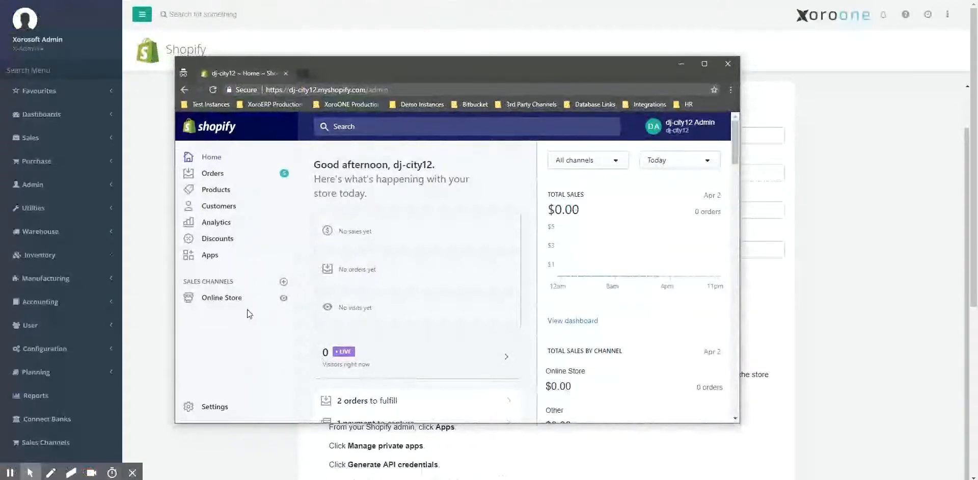
left_click(213, 259)
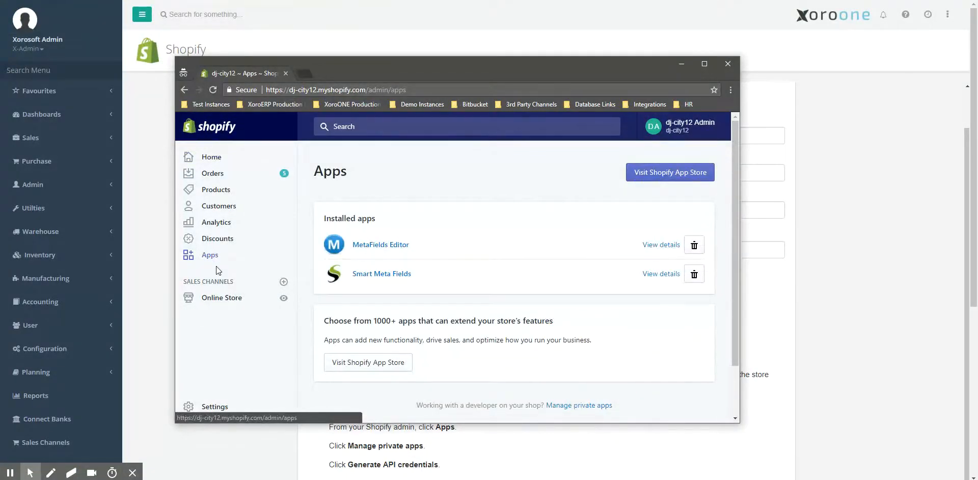
left_click(584, 405)
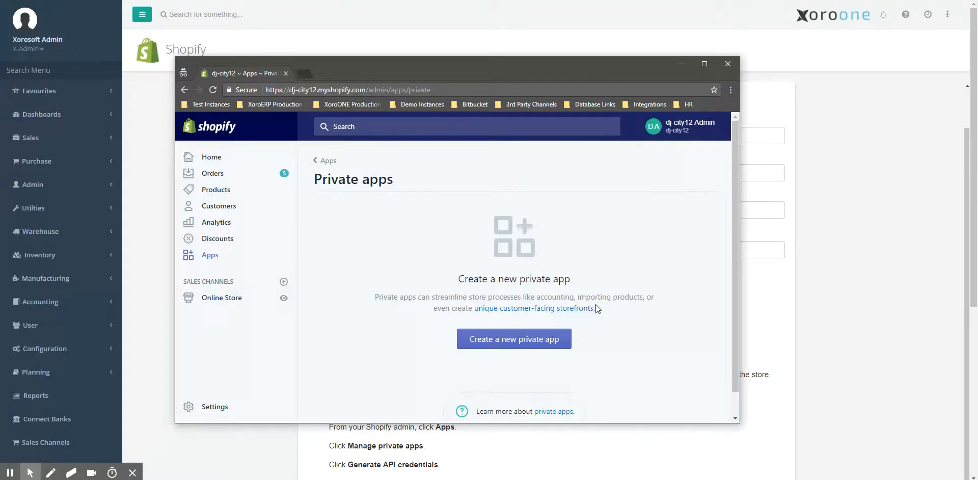
left_click(509, 347)
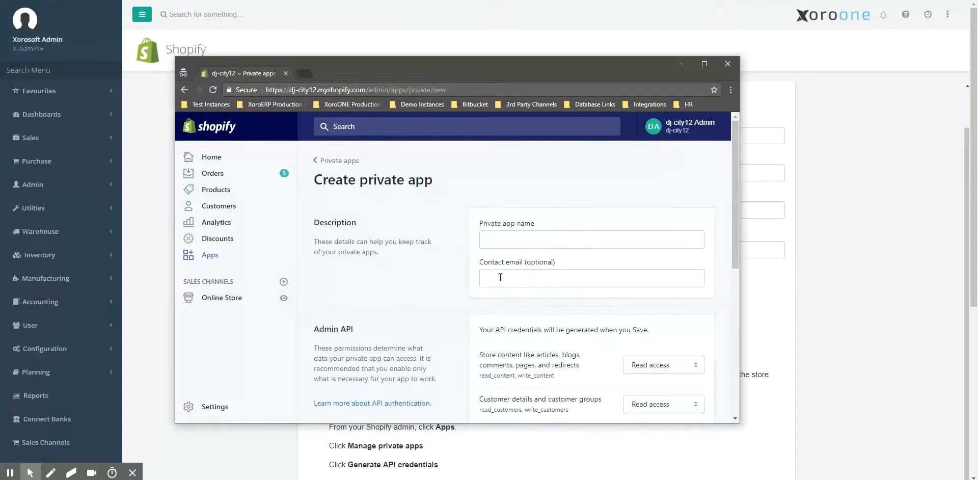
left_click(497, 238)
type("Xoro")
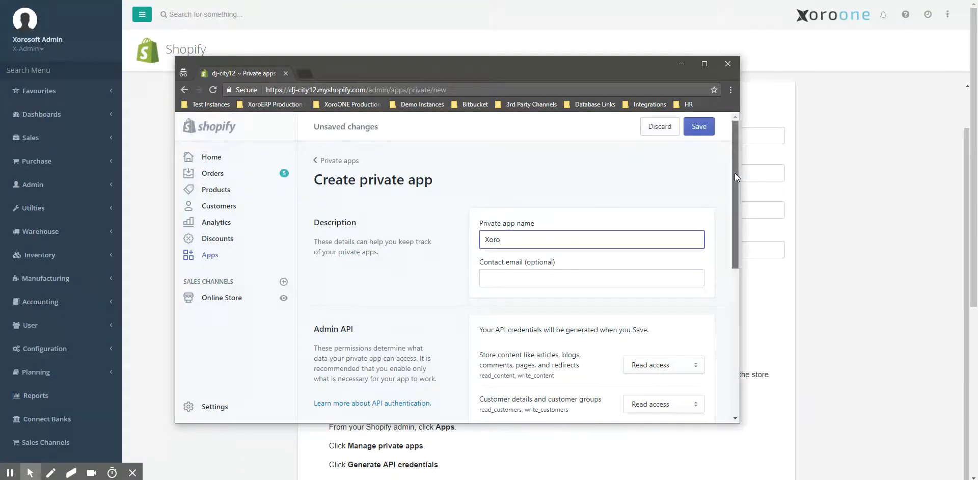
- Give the private app read and write access to orders, transactions and fulfillments and to products, variants and collections, and save it
left_click_drag(734, 172, 737, 243)
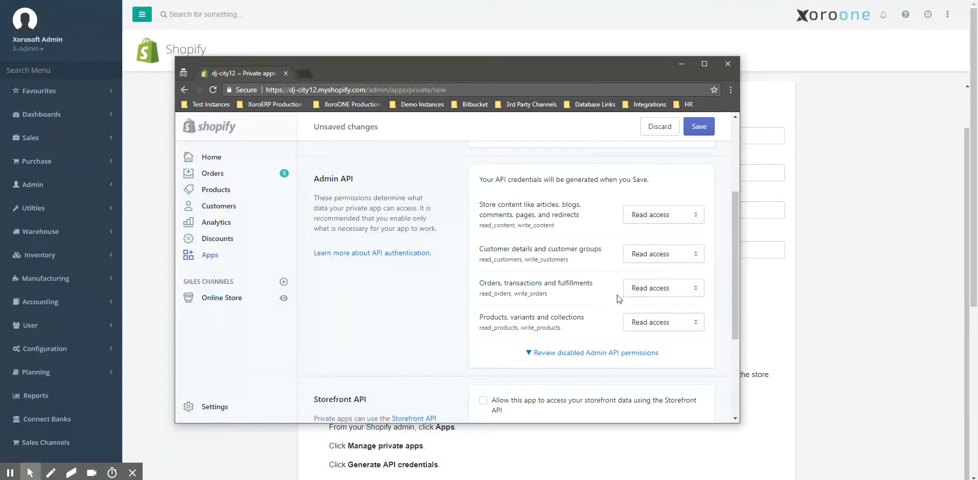
left_click(640, 290)
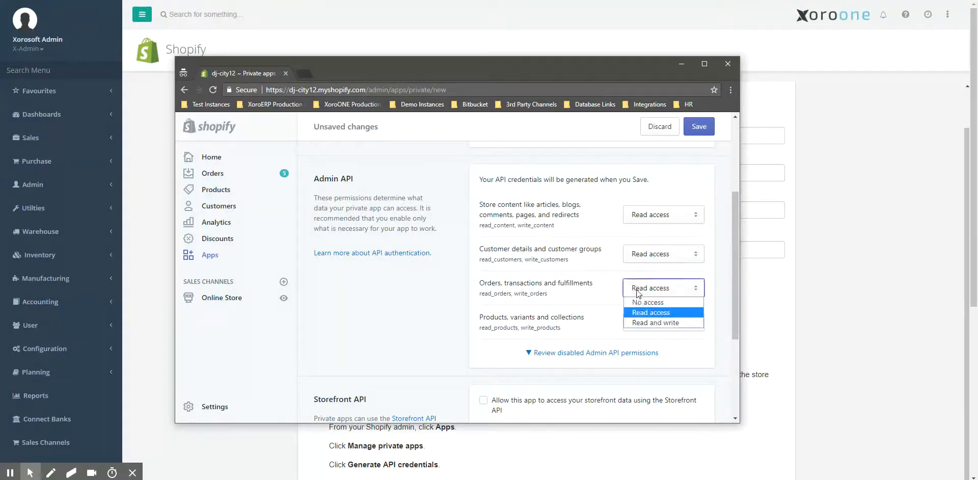
left_click(643, 322)
left_click(643, 325)
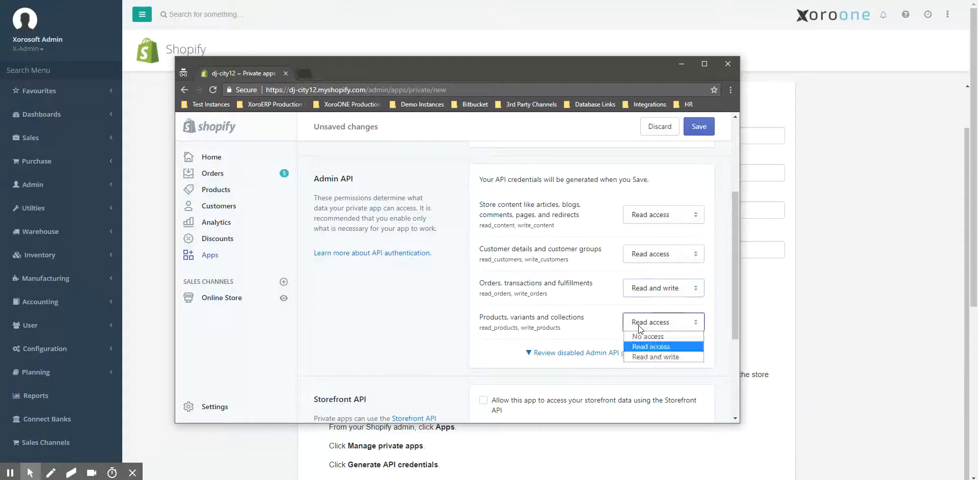
left_click(648, 352)
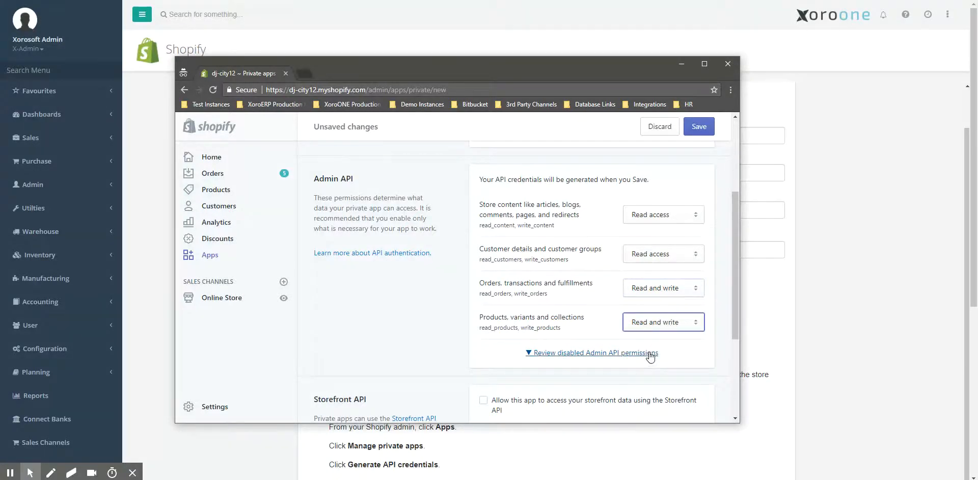
left_click(697, 128)
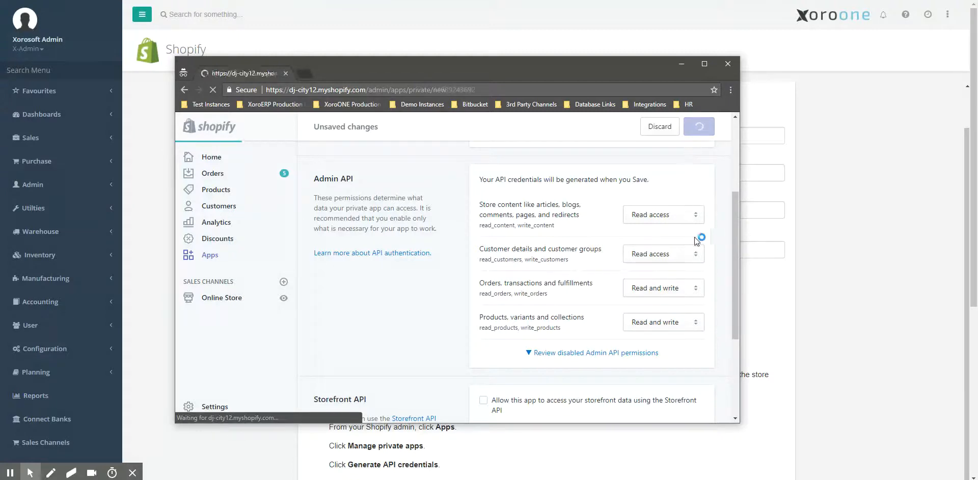
- Copy the private app's API key from Shopify into the Consumer Key field of the Xoro credentials form
scroll(695, 261, "down", 5)
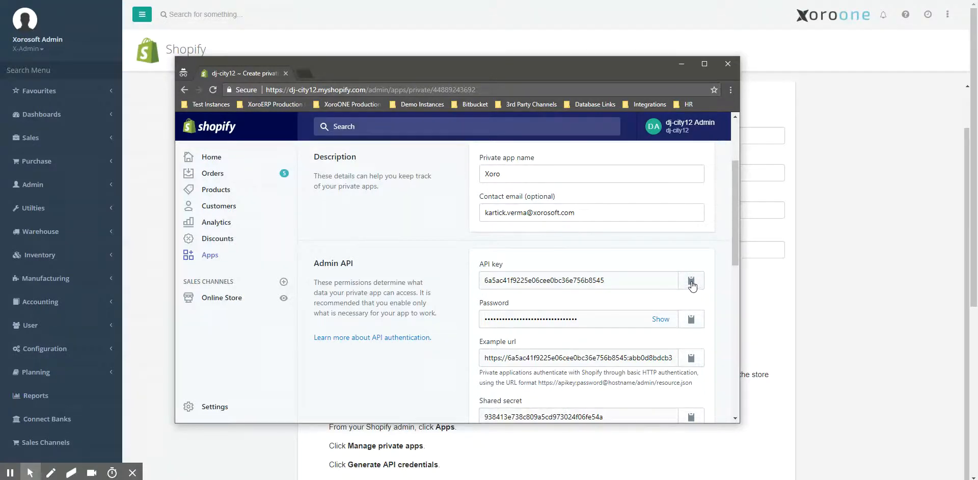
left_click(692, 285)
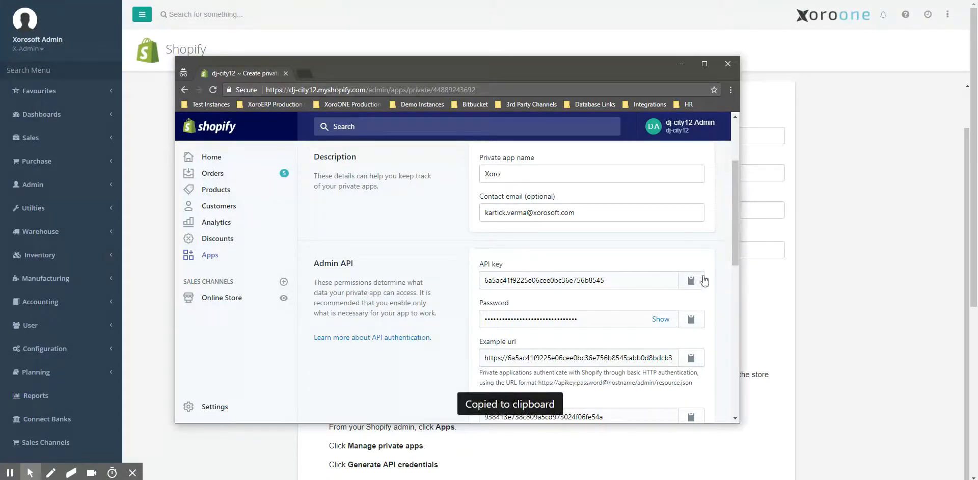
left_click(755, 207)
key("ctrl+v")
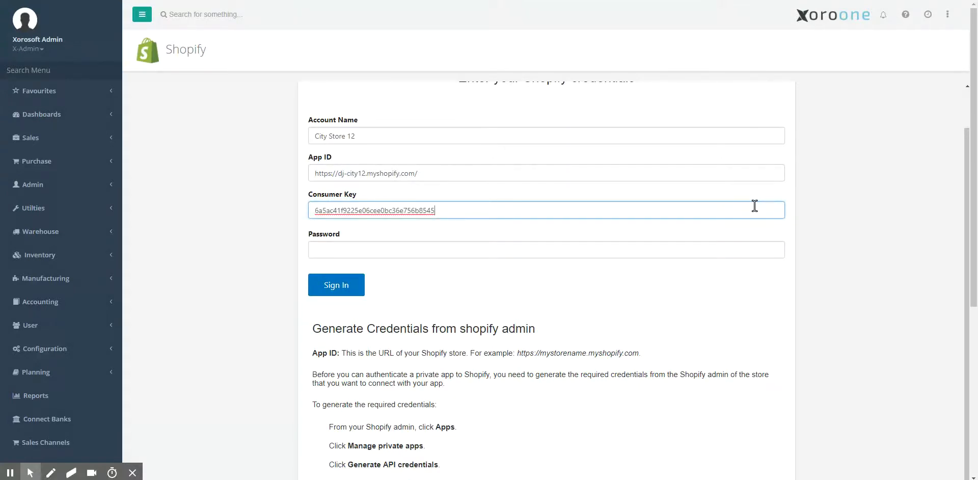
- Copy the private app's password from Shopify into the Password field of the Xoro credentials form and sign in
key("Tab")
key("alt+Tab")
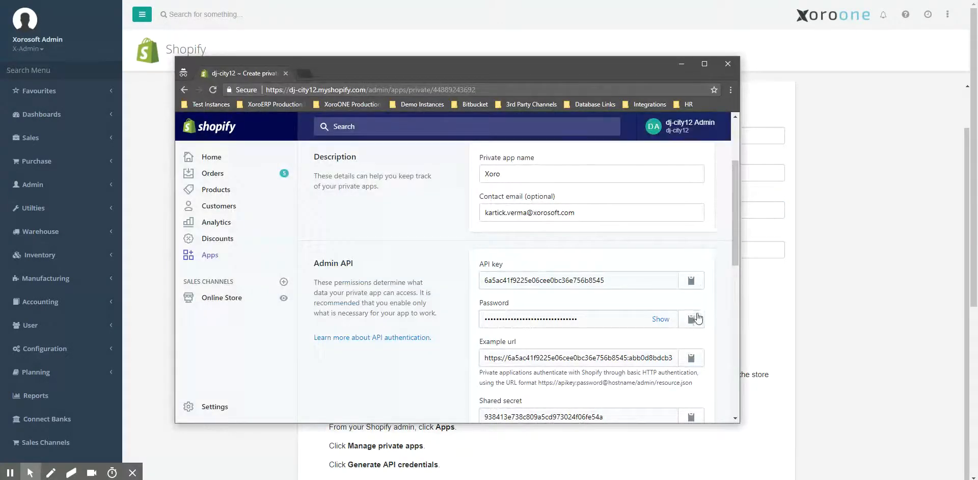
left_click(660, 320)
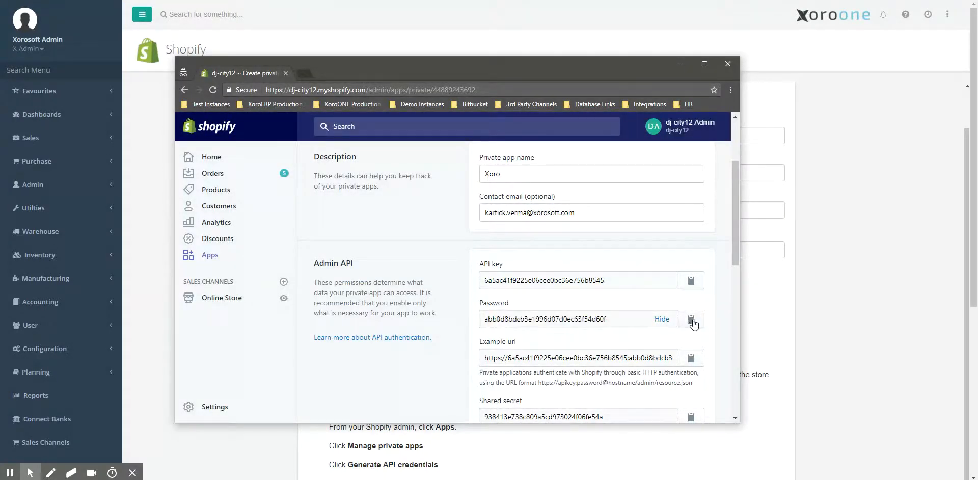
left_click(691, 320)
left_click(748, 253)
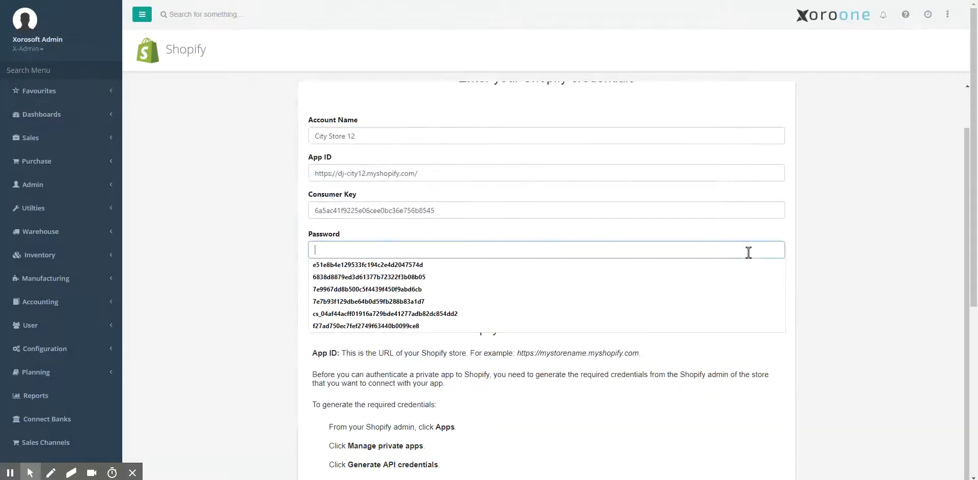
key("ctrl+v")
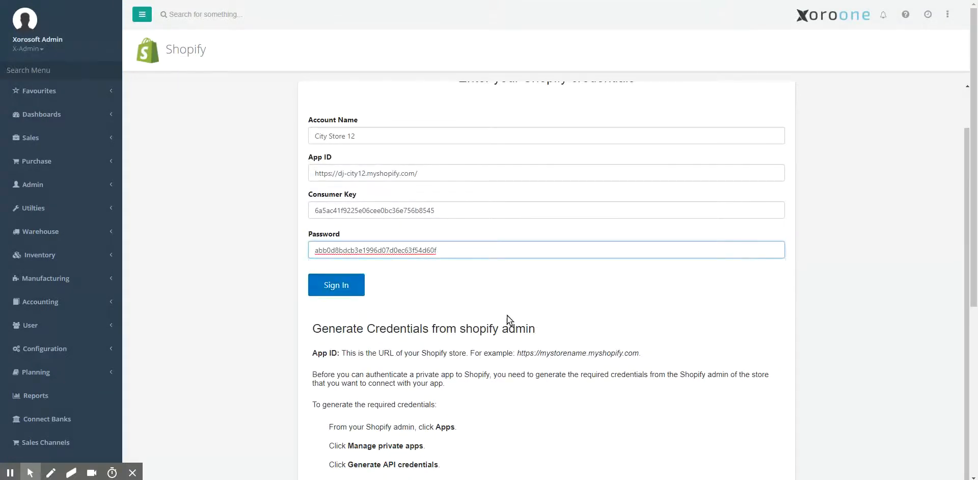
left_click(332, 285)
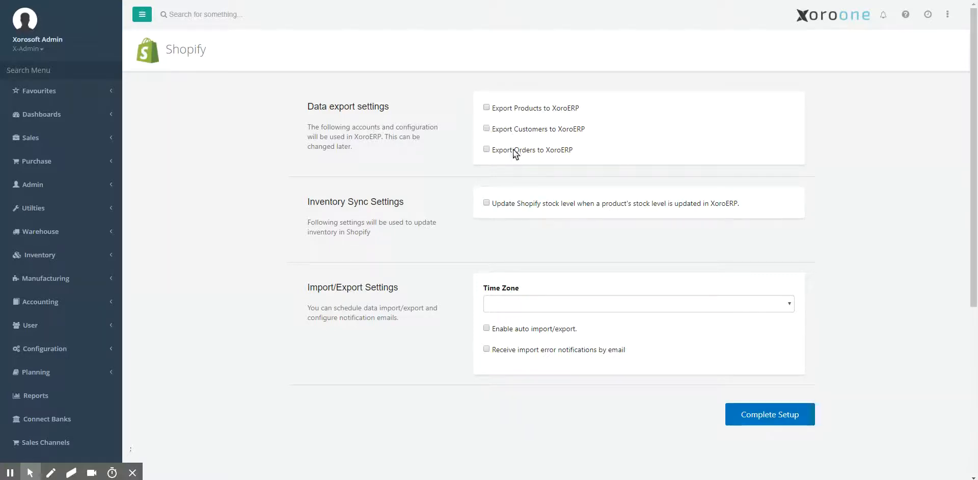
- Enable customer export to XoroERP using a single Shopify customer for all orders, with Accounts Receivable as the receivable account
left_click(487, 128)
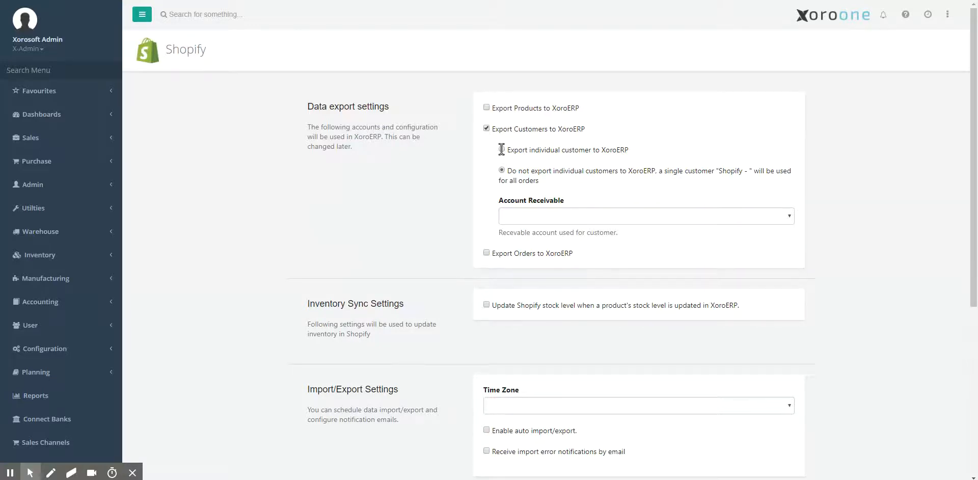
left_click(501, 150)
left_click(501, 169)
left_click(543, 218)
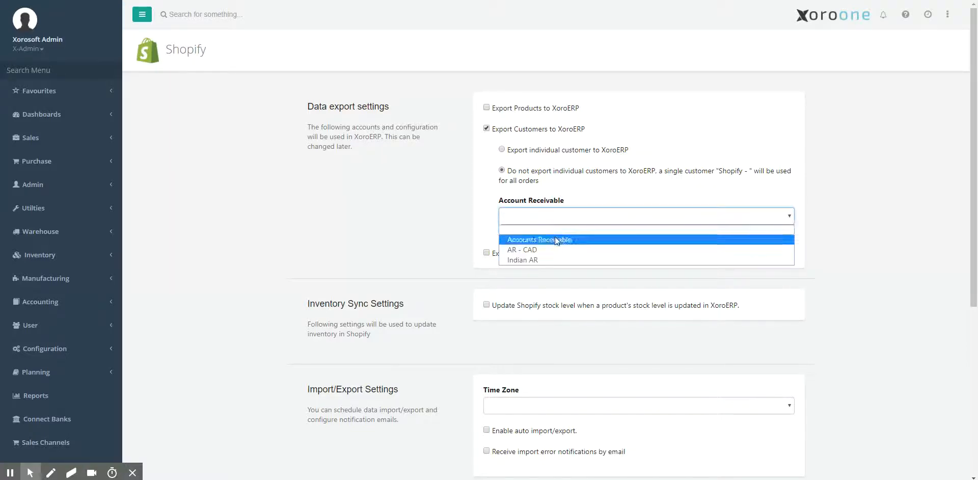
left_click(556, 240)
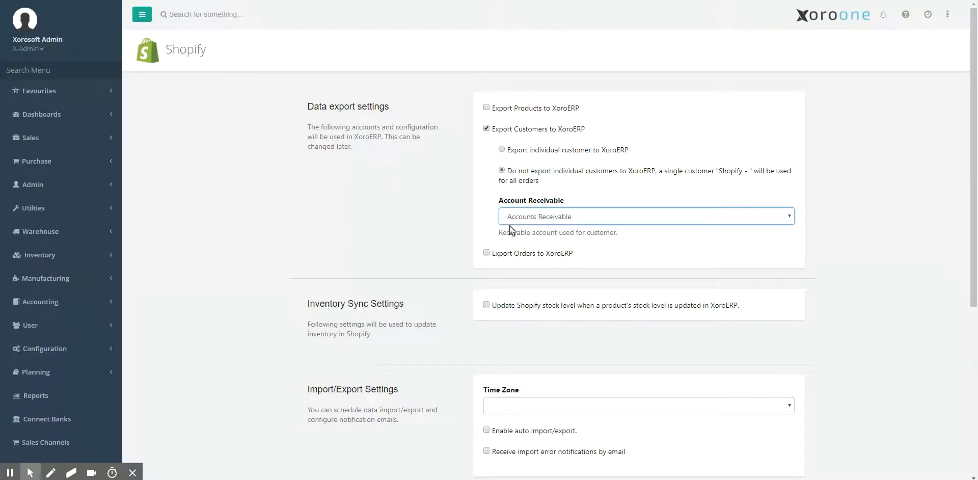
left_click(457, 224)
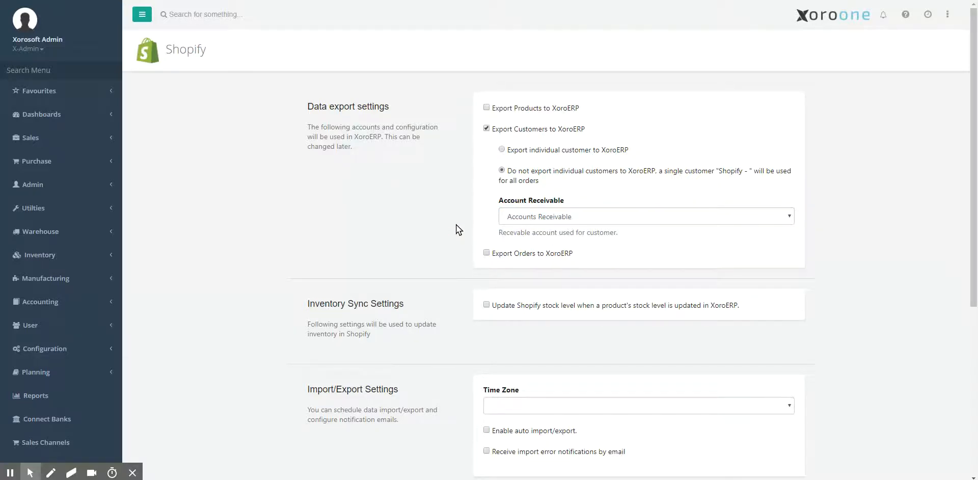
- Enable order export to XoroERP with Main Warehouse as store, Paypal as payment account and Customer Deposits as liability account
left_click(486, 253)
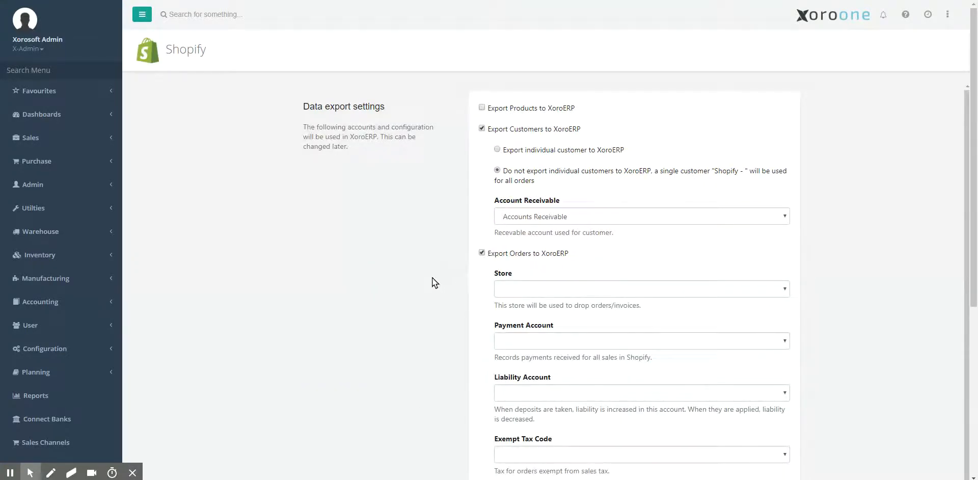
scroll(432, 278, "down", 2)
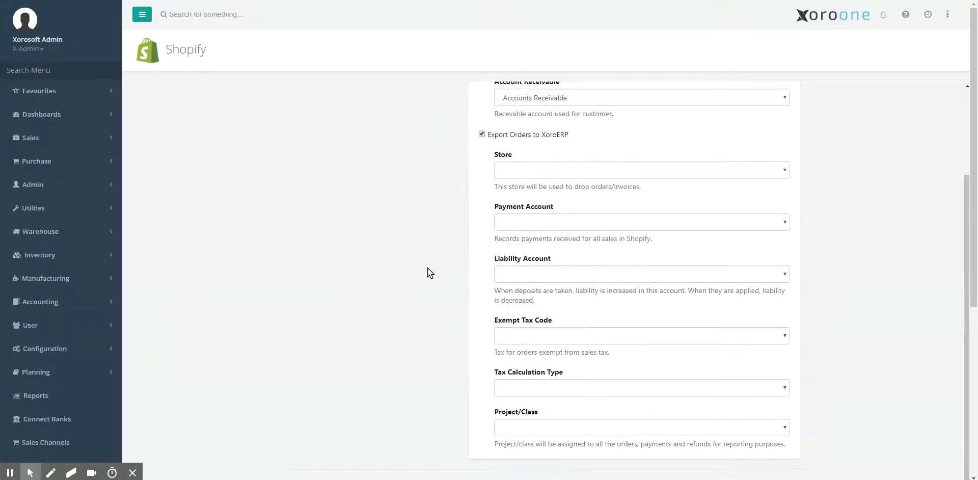
left_click(543, 170)
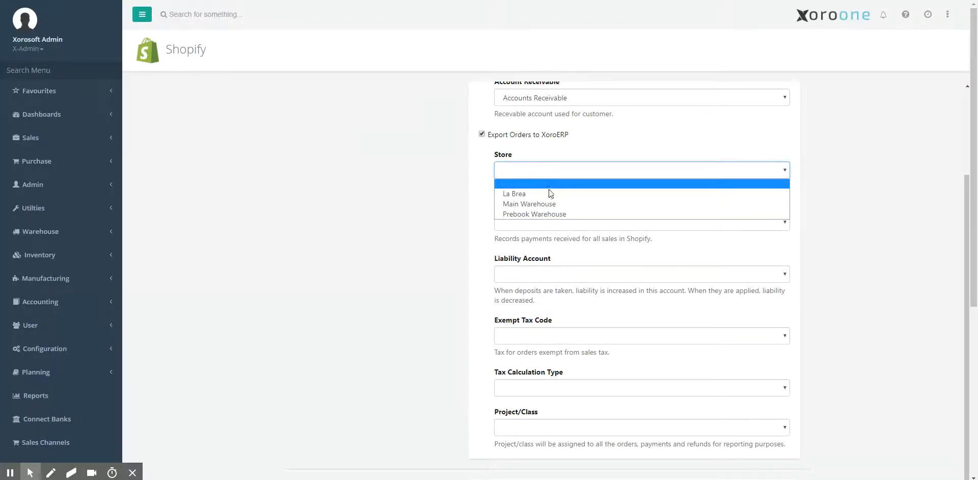
left_click(547, 203)
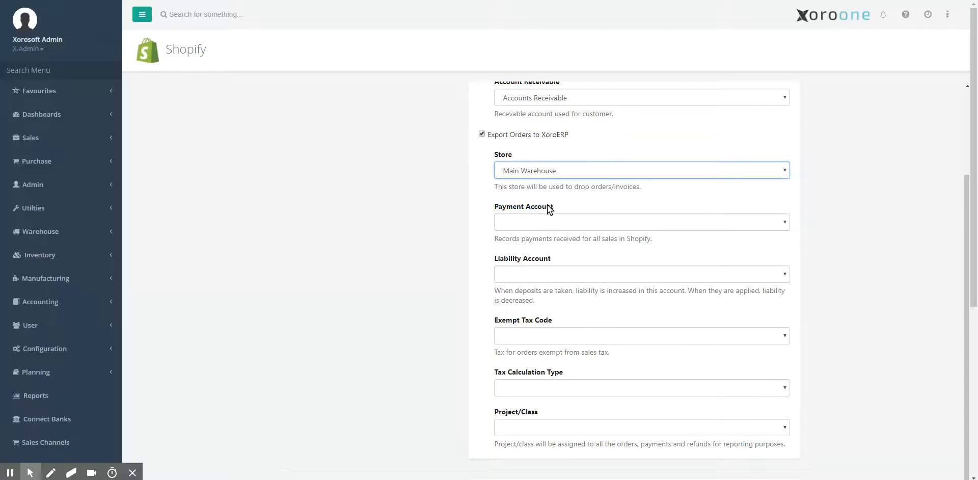
left_click(505, 225)
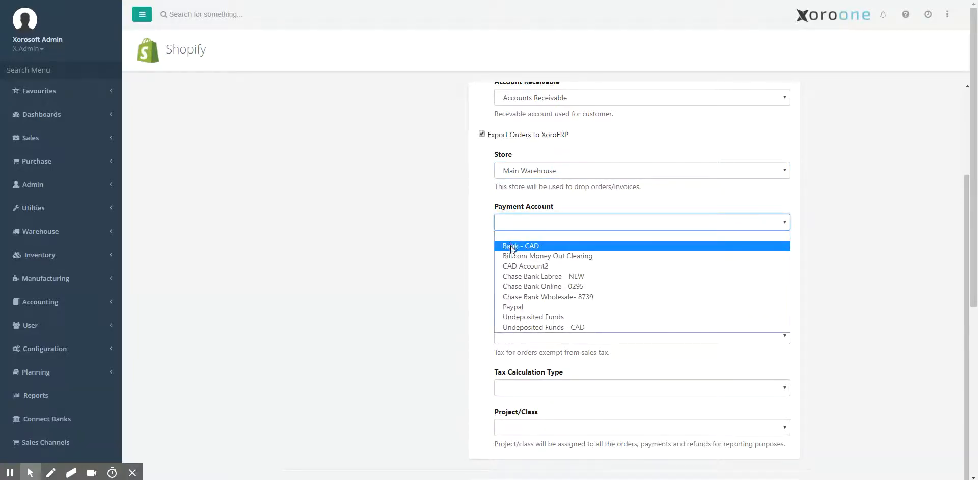
left_click(528, 307)
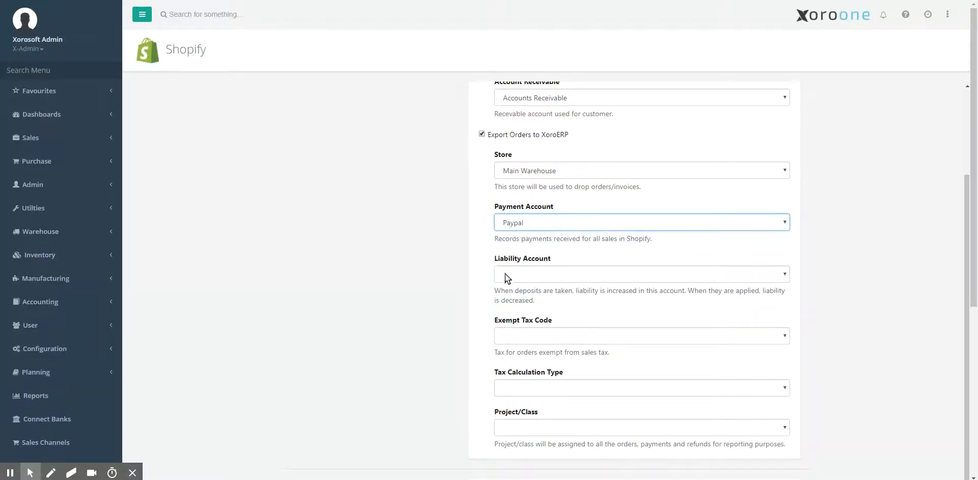
left_click(467, 252)
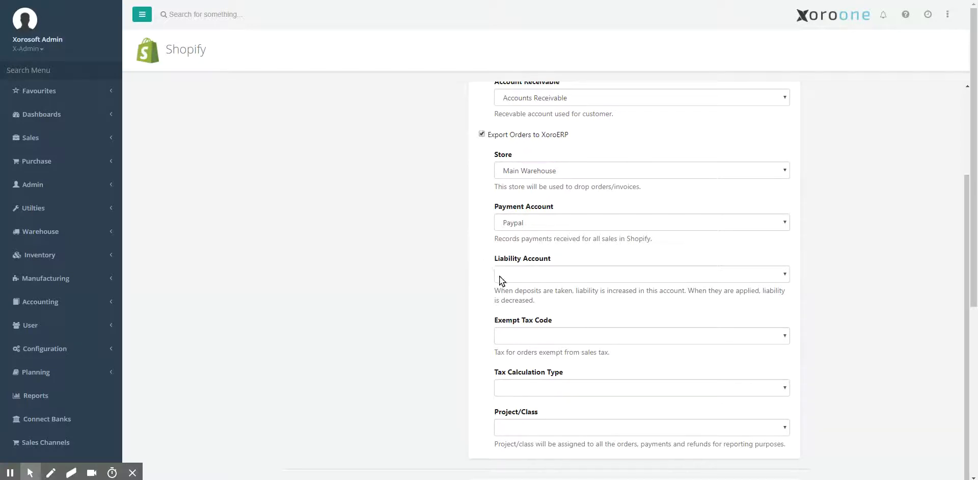
left_click(532, 276)
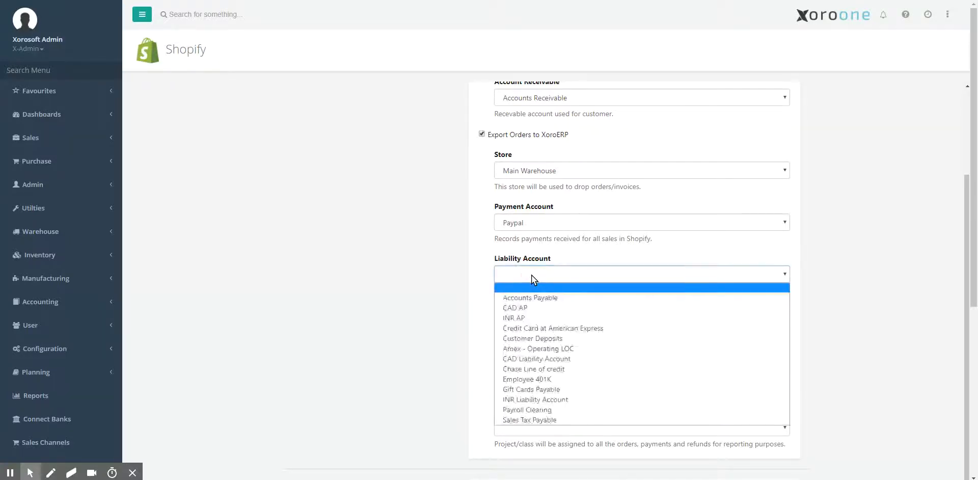
left_click(586, 339)
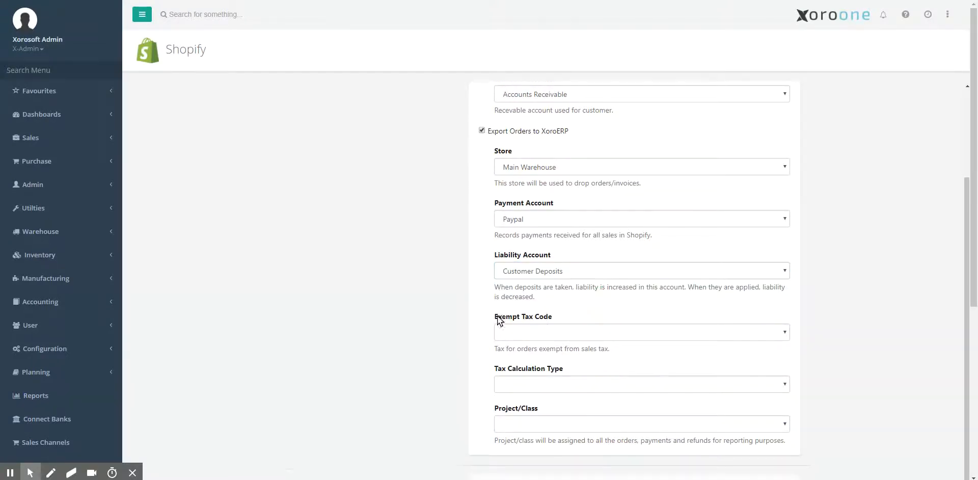
- Set the order export's exempt tax code to Tax Exempt, tax calculation type to Origin Hybrid and project/class to Online
scroll(561, 319, "down", 2)
left_click(551, 218)
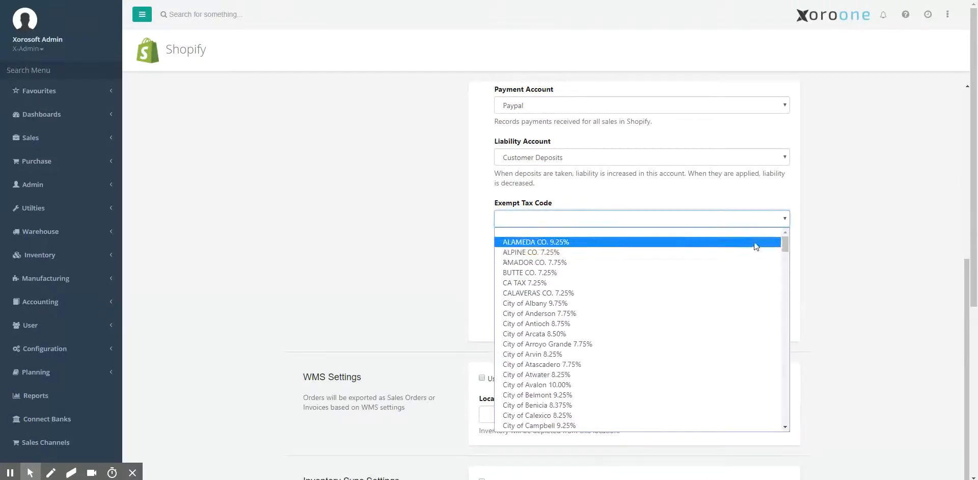
left_click_drag(786, 241, 770, 430)
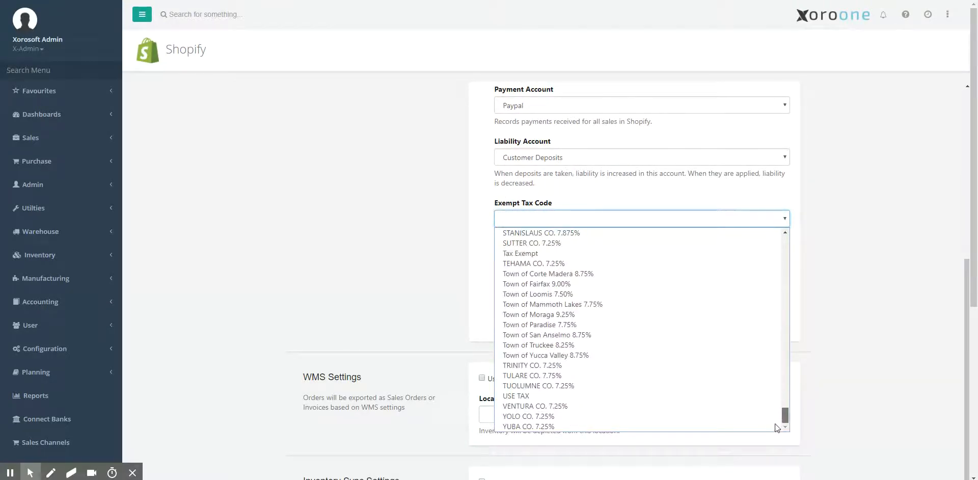
left_click(586, 254)
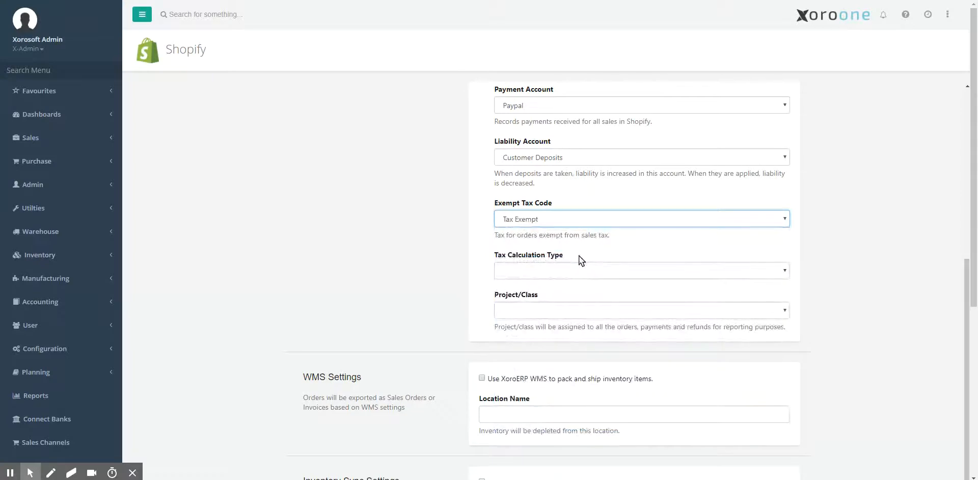
left_click(527, 274)
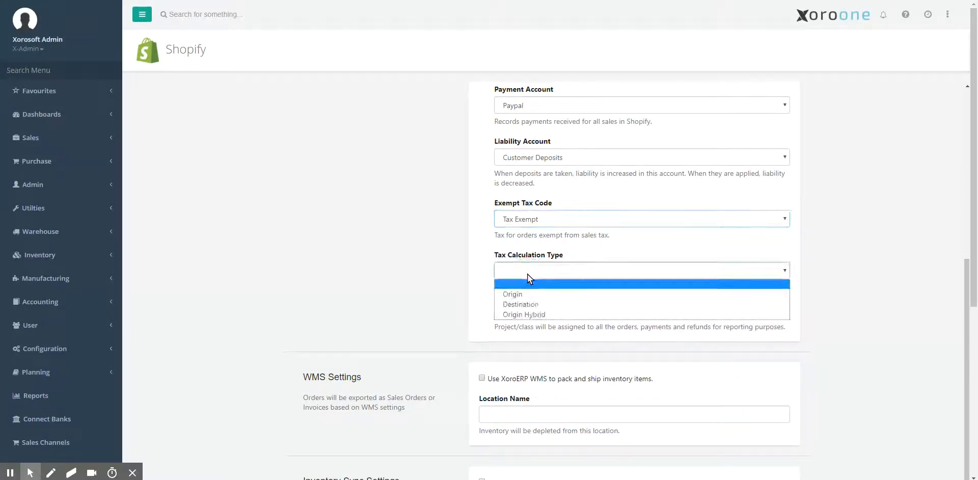
left_click(535, 314)
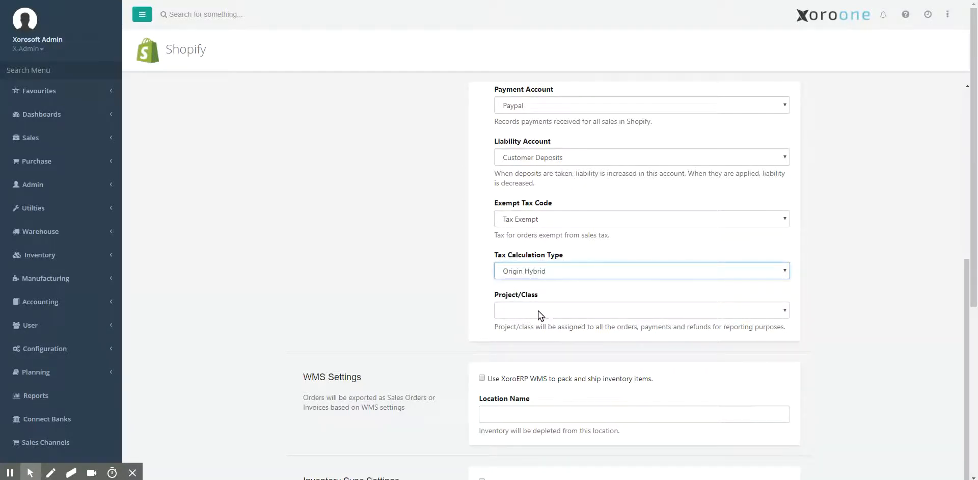
left_click(535, 310)
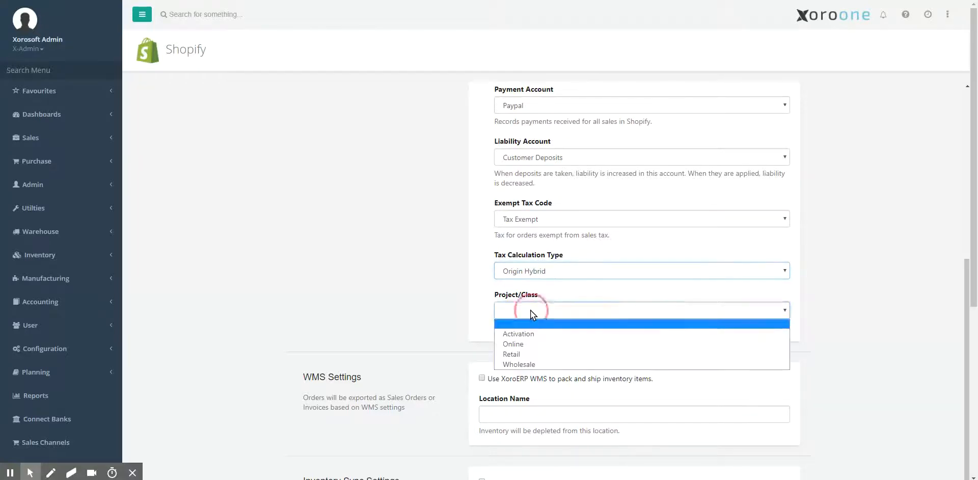
left_click(521, 345)
left_click_drag(471, 337, 448, 327)
- Switch the XoroERP WMS option on and back off, and enter RAMP-3PL as the location inventory is depleted from
scroll(451, 328, "down", 2)
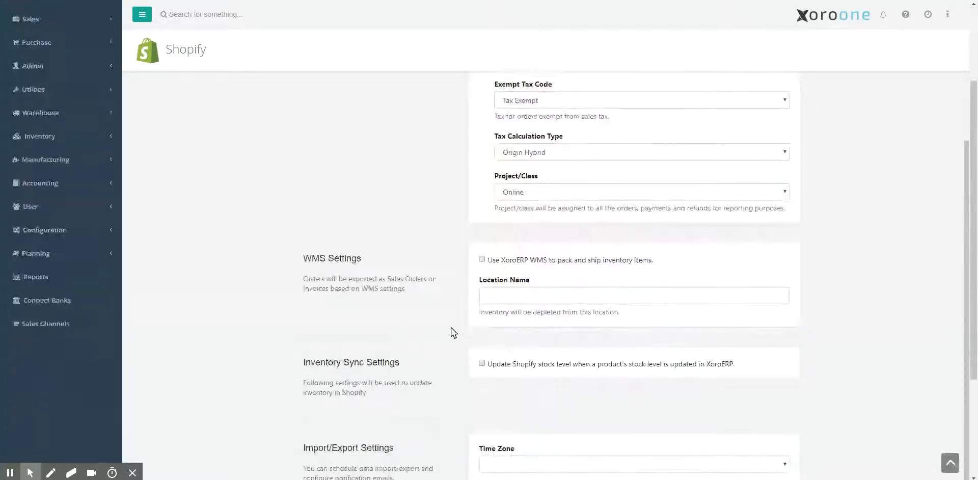
left_click(481, 260)
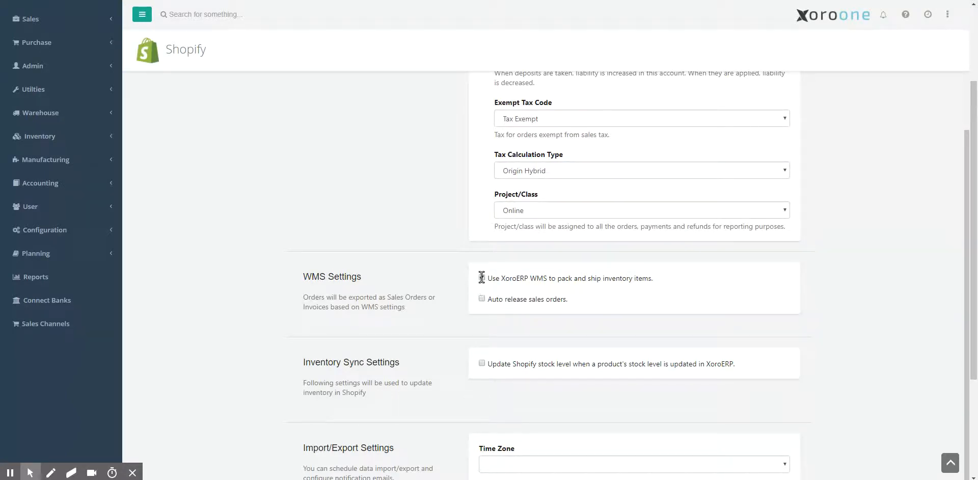
left_click(482, 277)
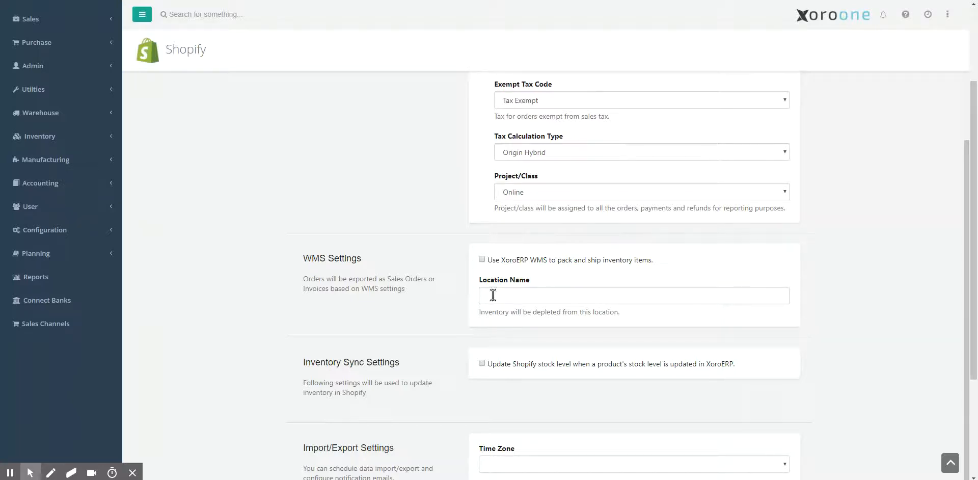
left_click(493, 295)
type("RAMP")
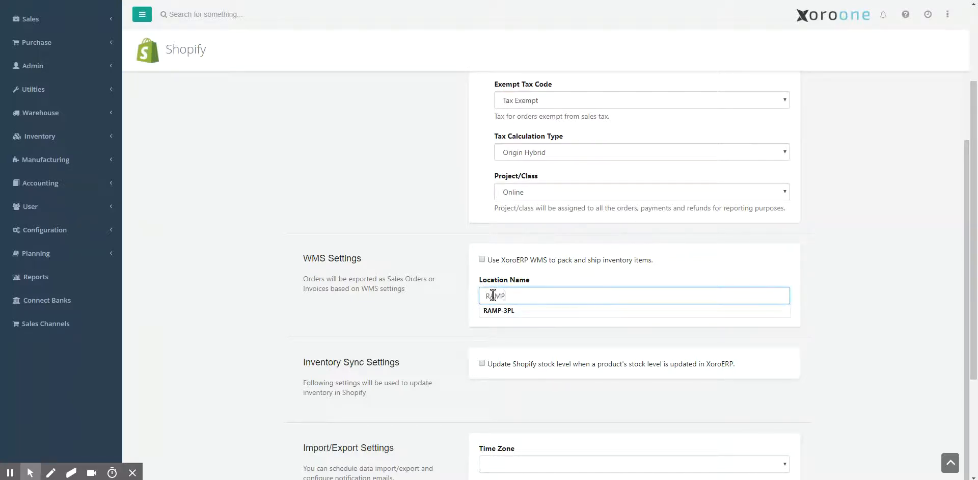
key("Down")
key("Return")
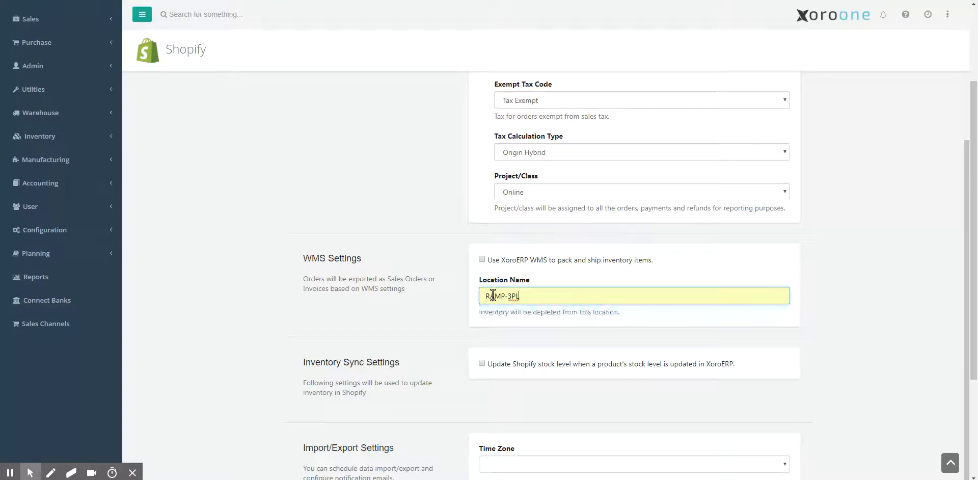
- Enable XoroERP WMS for packing and shipping inventory items, switching auto release of sales orders on and back off
left_click(482, 259)
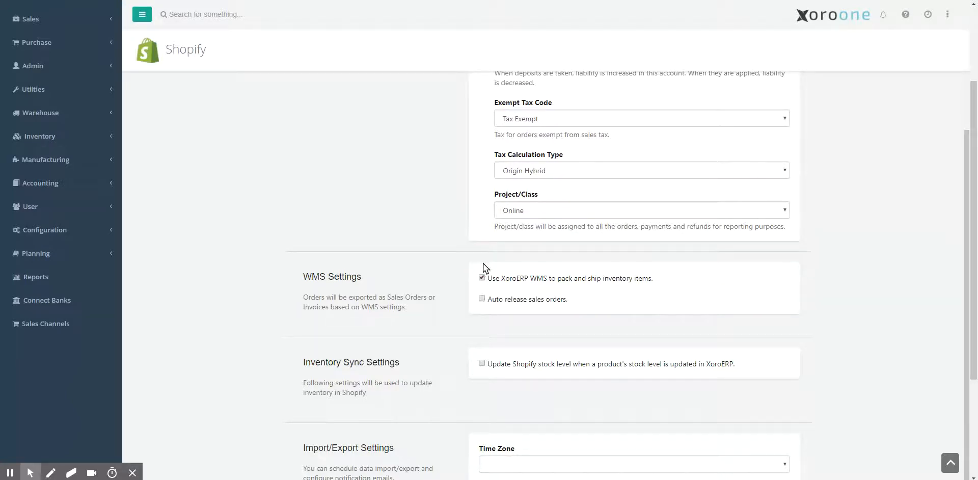
scroll(469, 287, "down", 2)
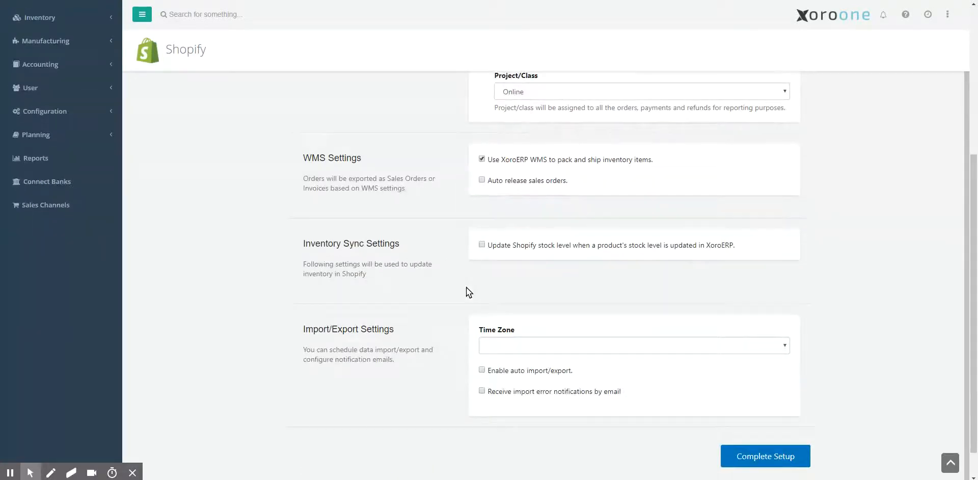
left_click(482, 180)
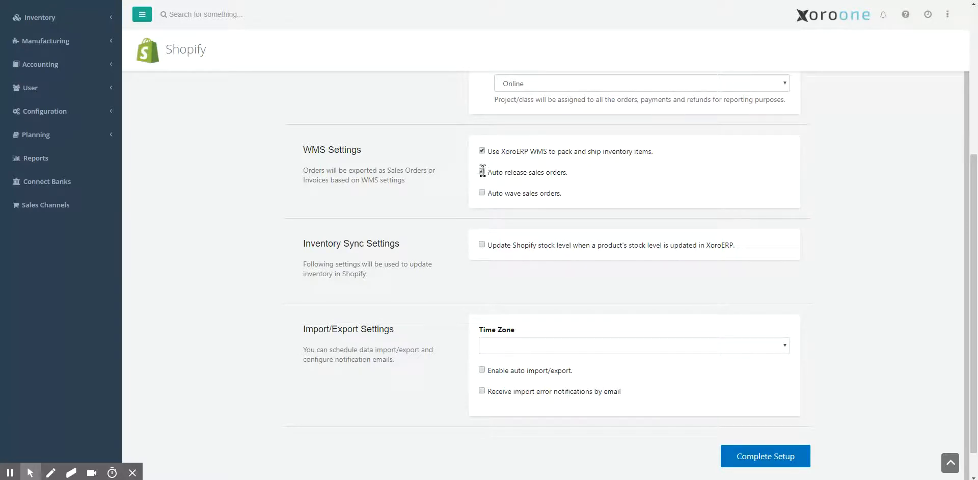
left_click(482, 172)
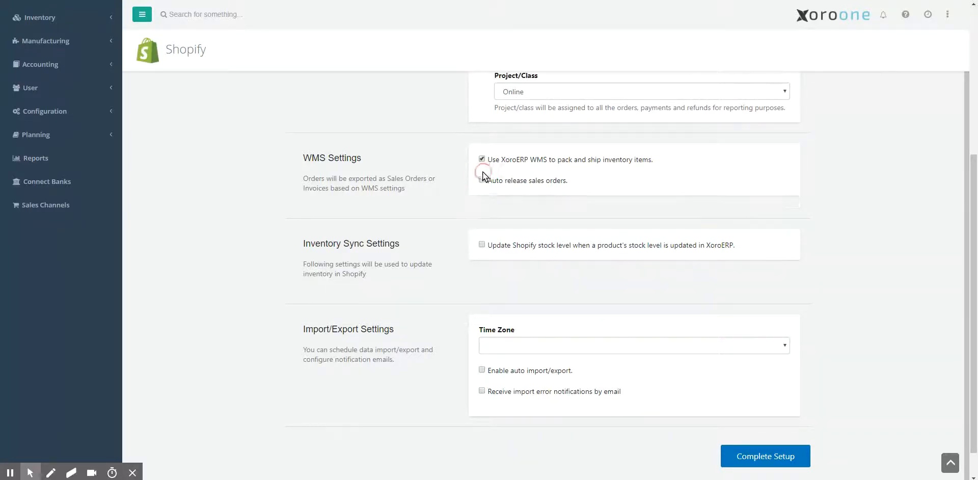
- Enable updating Shopify stock levels from XoroERP, using On Hand as inventory field and Main Warehouse as the store to sync
scroll(453, 227, "down", 1)
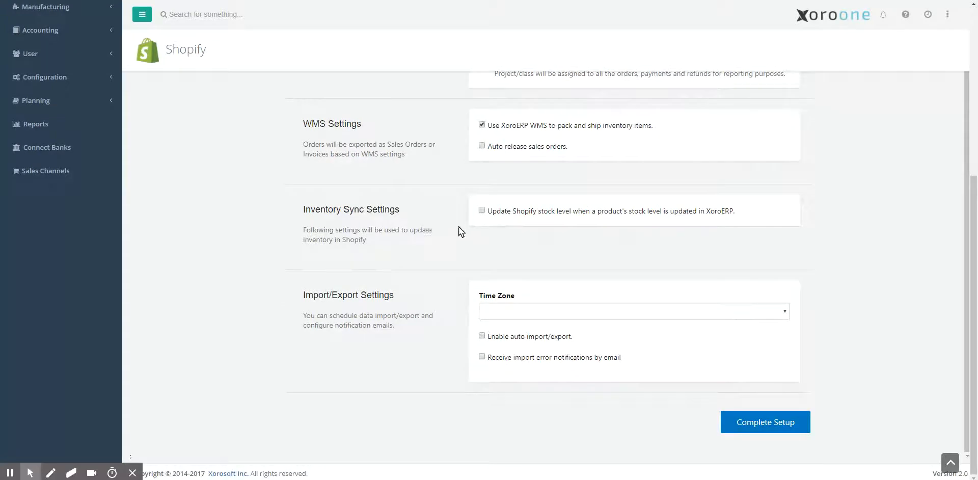
left_click(482, 210)
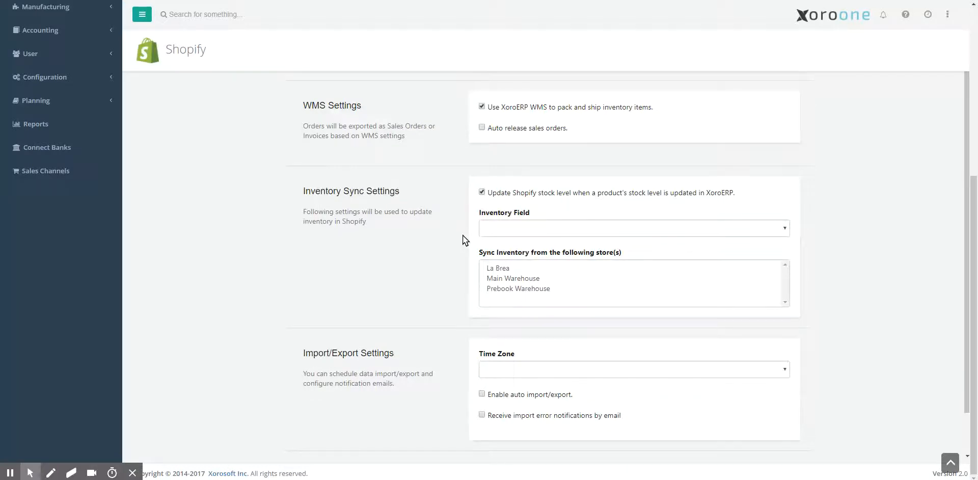
left_click(494, 229)
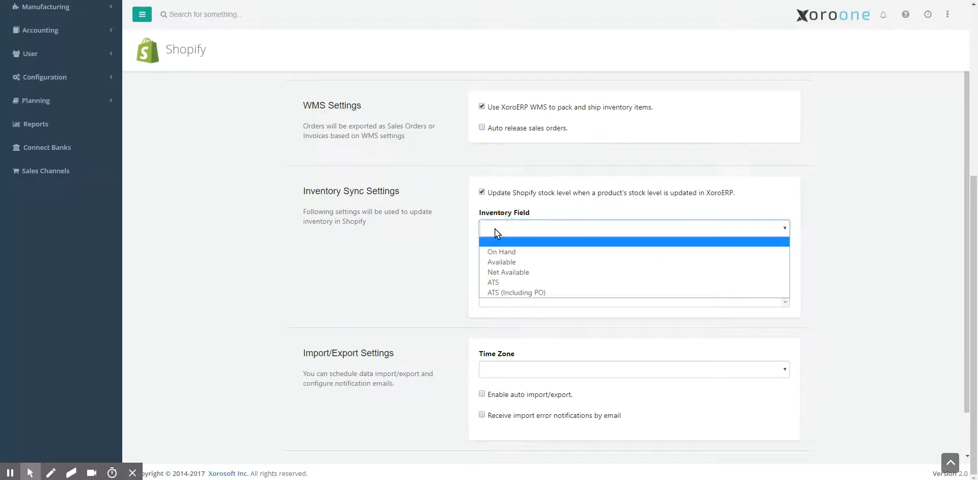
left_click(531, 258)
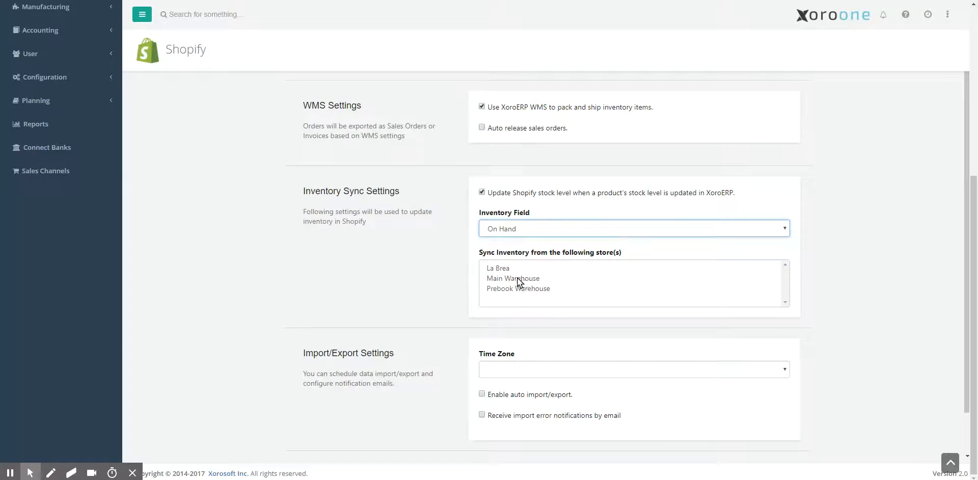
left_click(503, 278)
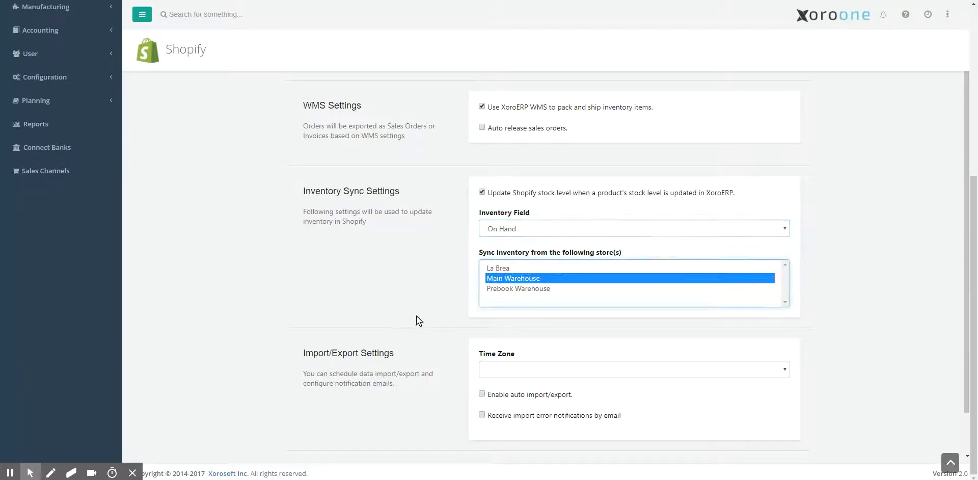
scroll(398, 303, "down", 2)
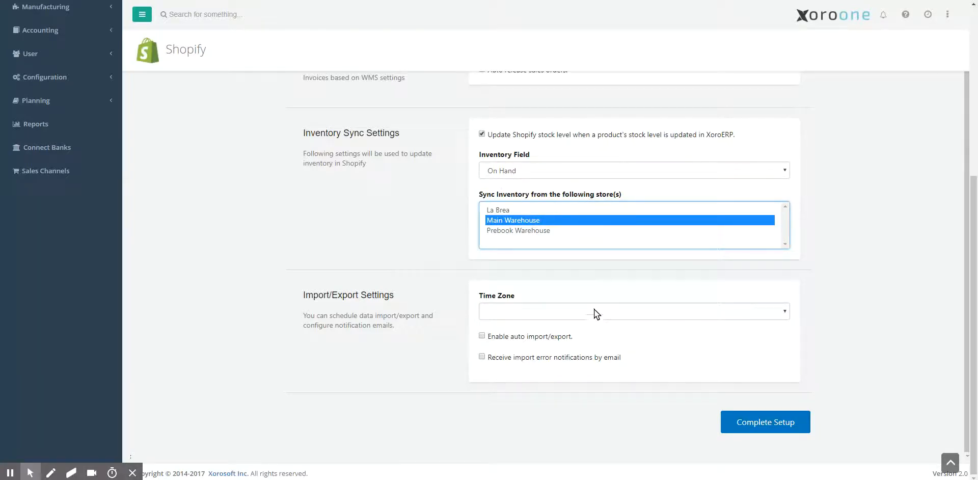
- Add Prebook Warehouse to the synced stores, return to Main Warehouse alone, and reselect On Hand as inventory field
left_click(514, 231, "ctrl")
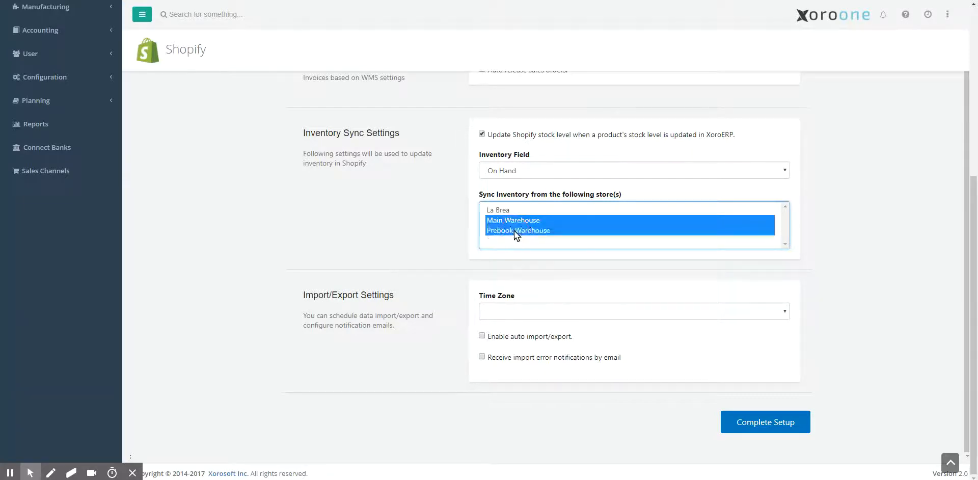
left_click(509, 229)
left_click(510, 220)
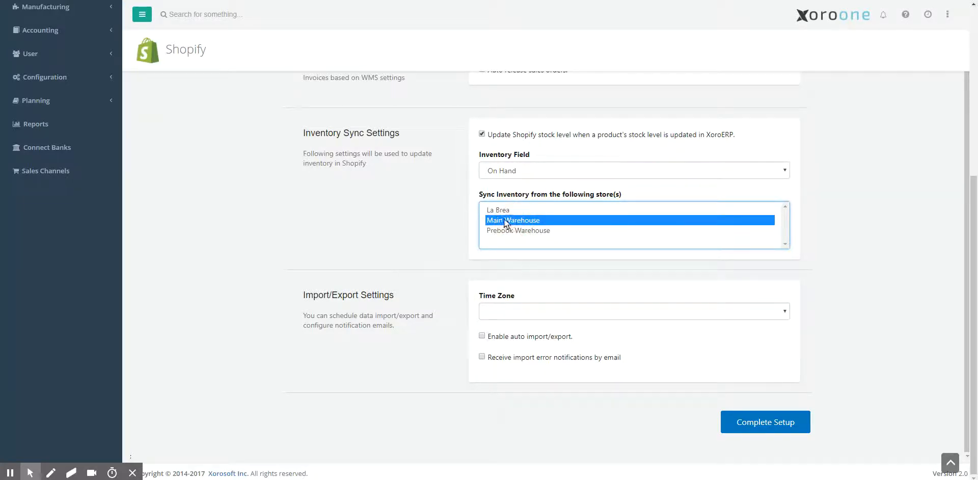
left_click(520, 172)
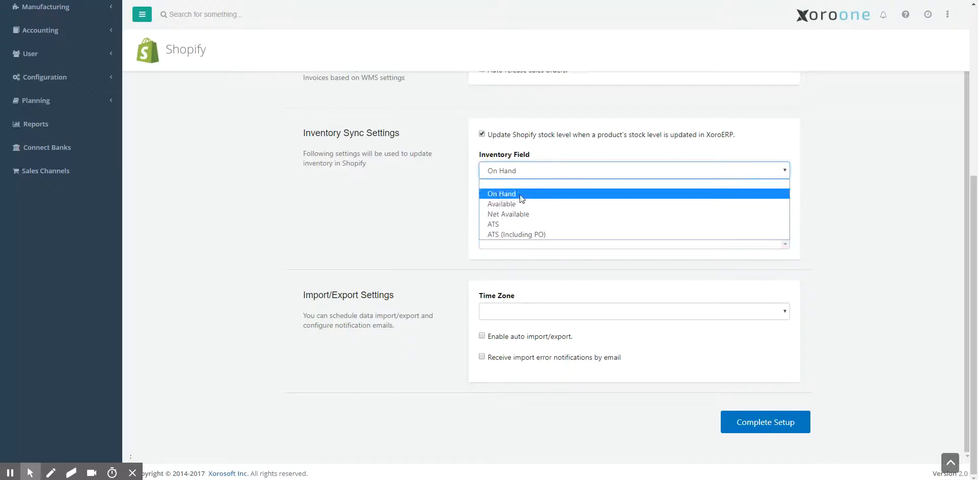
left_click(505, 193)
left_click(443, 262)
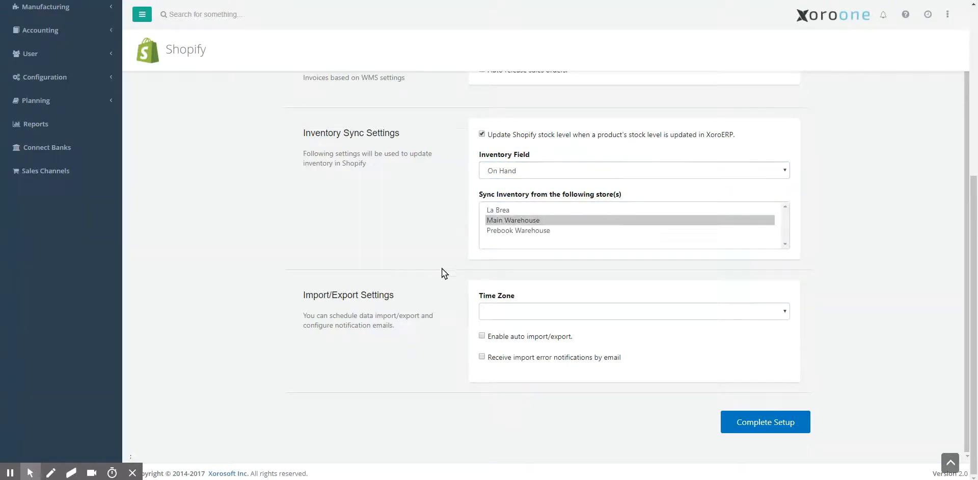
- Set the import/export time zone to (UTC-08:00) Pacific Time (US and Canada)
left_click(503, 313)
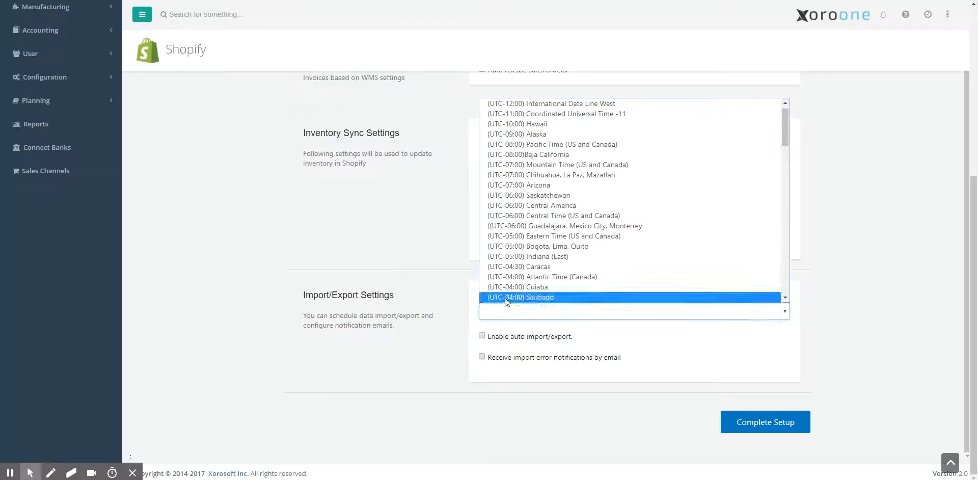
left_click(534, 146)
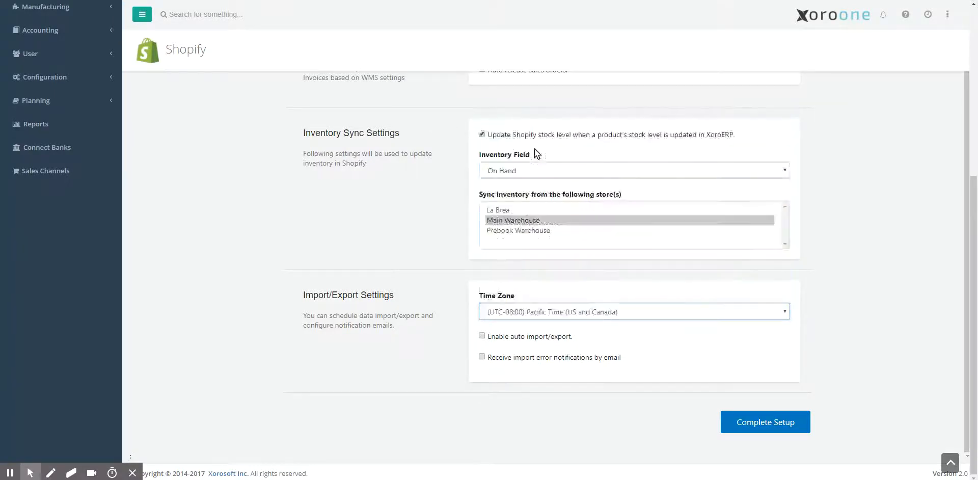
- Enable auto import/export with start date 04/02/2018, hour 01 h and minute 05 min, and switch auto import/export back off
left_click(481, 337)
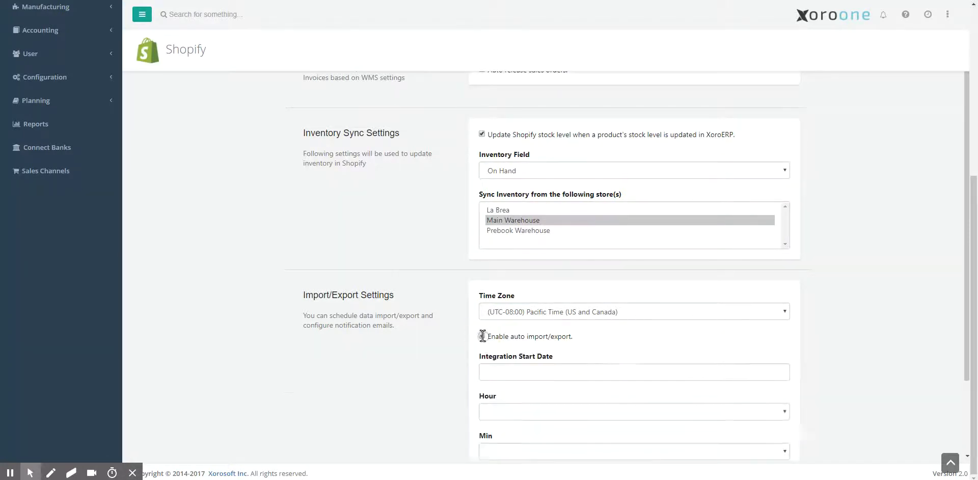
scroll(446, 351, "down", 3)
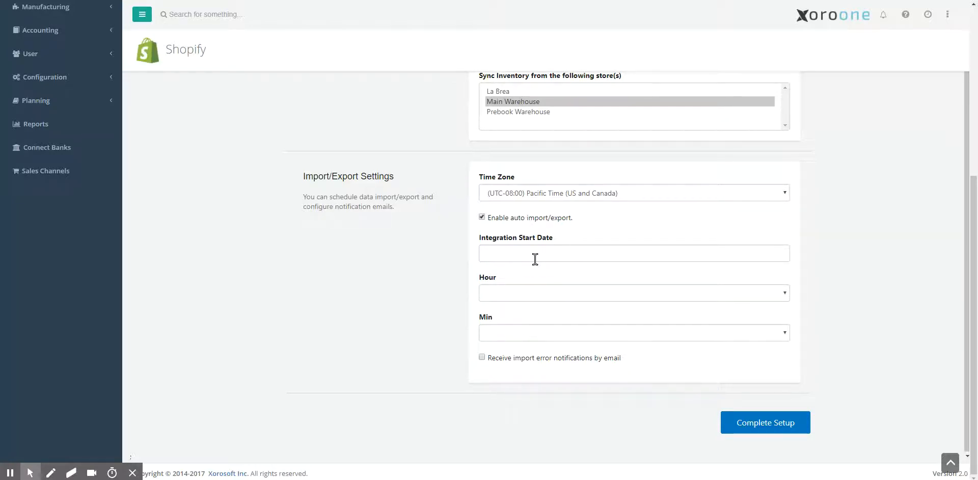
left_click(482, 216)
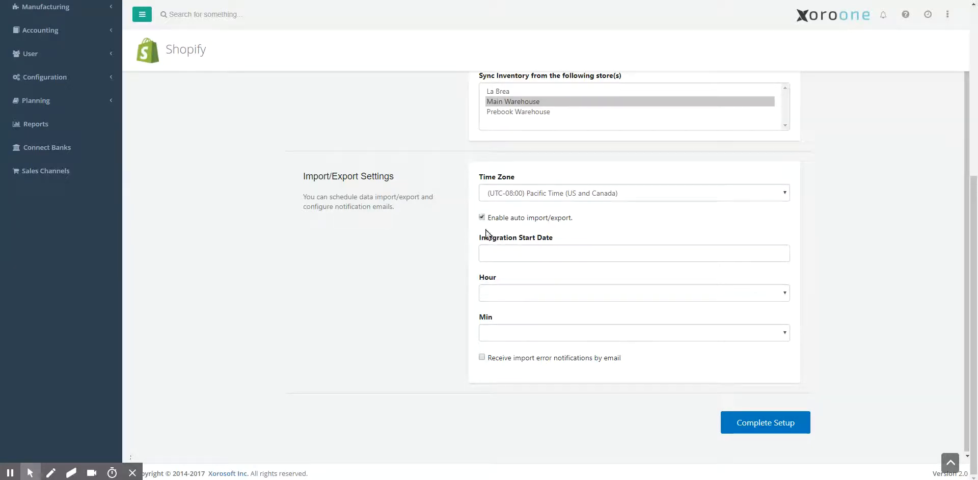
left_click(512, 291)
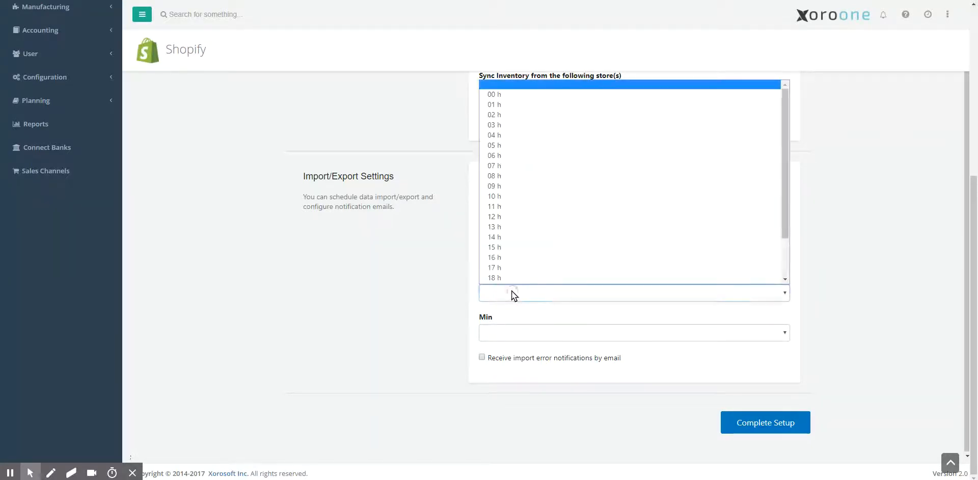
left_click(500, 104)
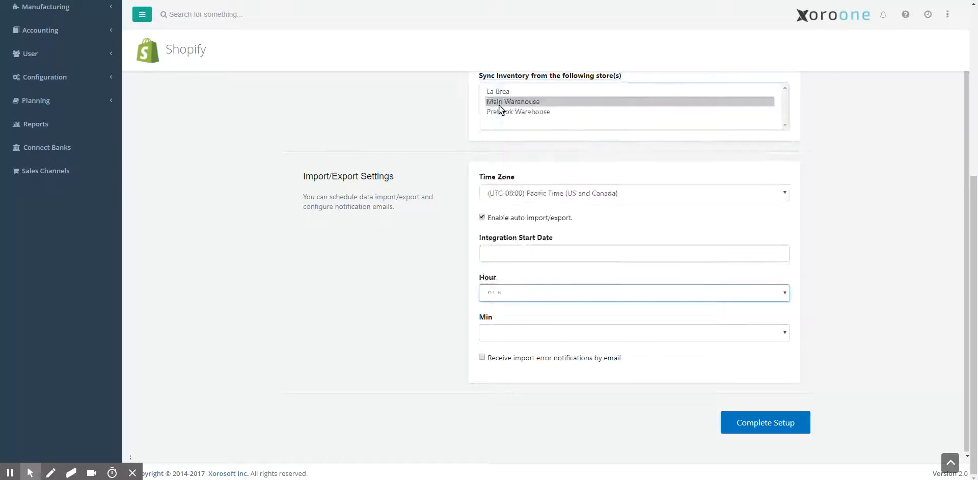
left_click(507, 334)
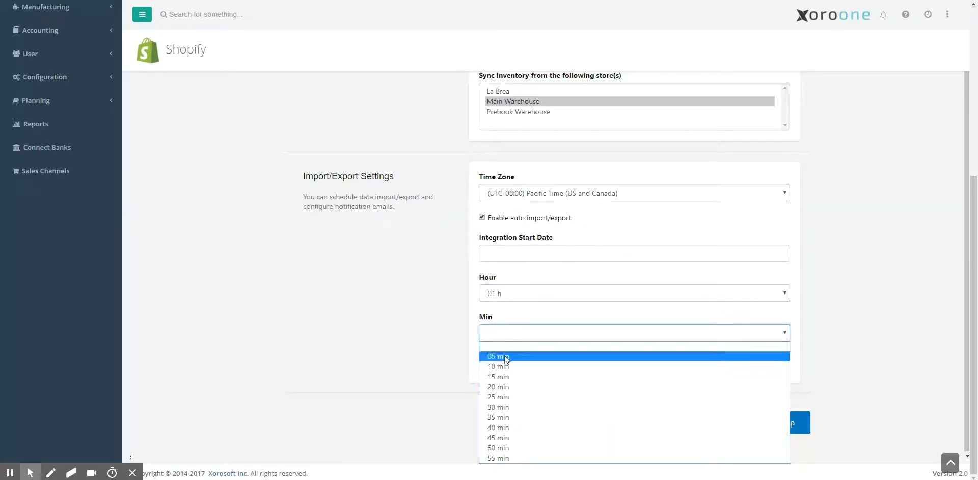
left_click(504, 356)
left_click(503, 253)
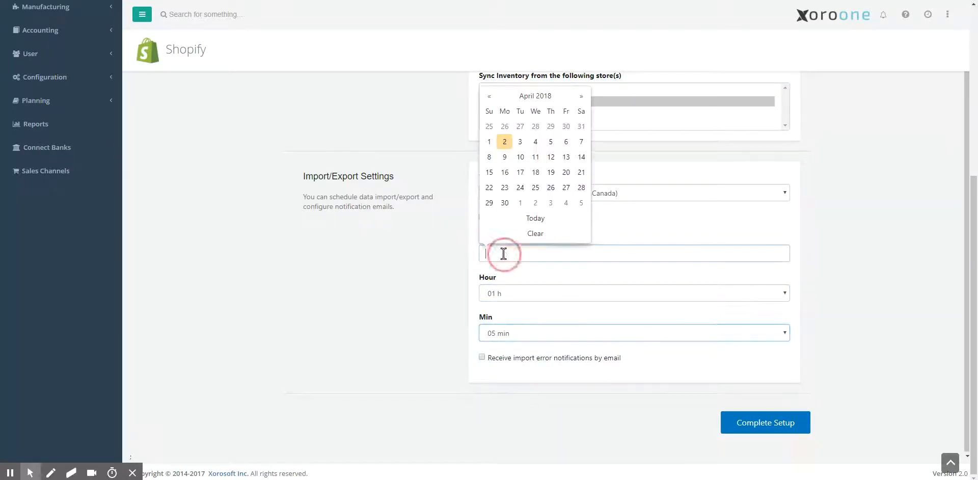
left_click(518, 223)
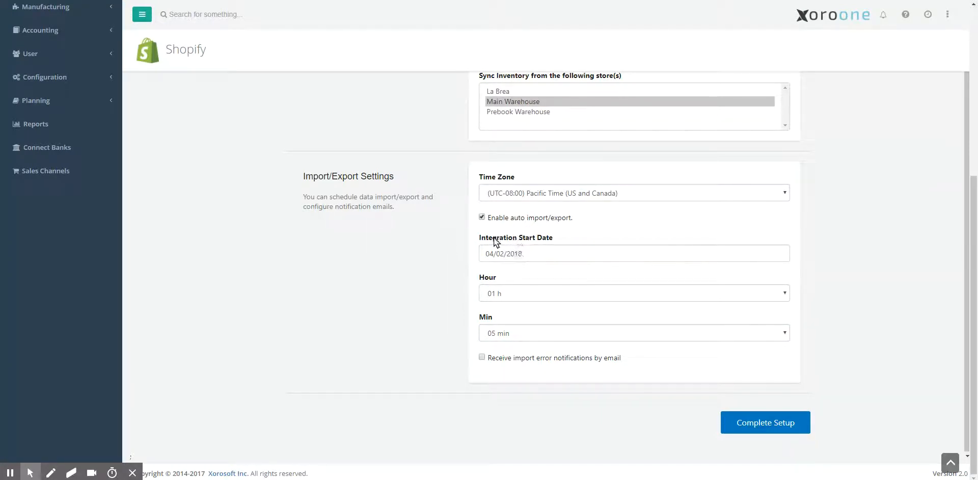
left_click(482, 217)
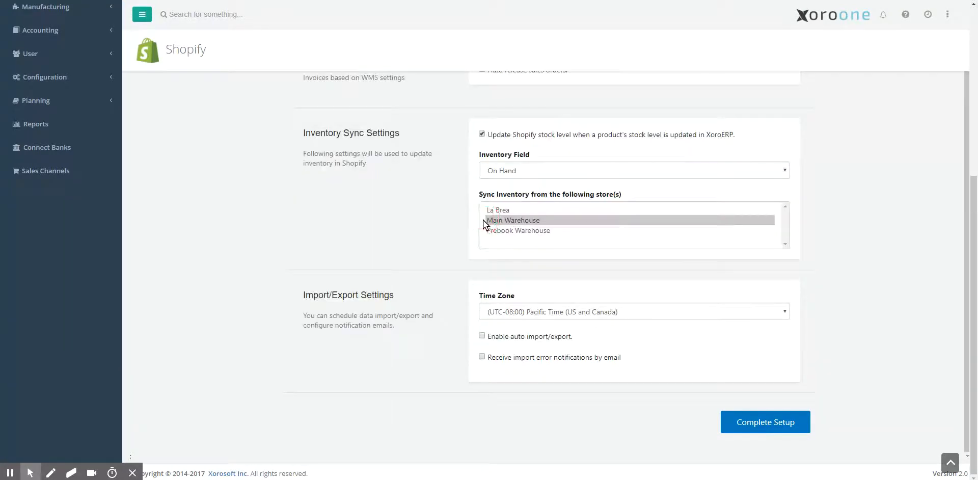
- Complete the Shopify integration setup
left_click(766, 422)
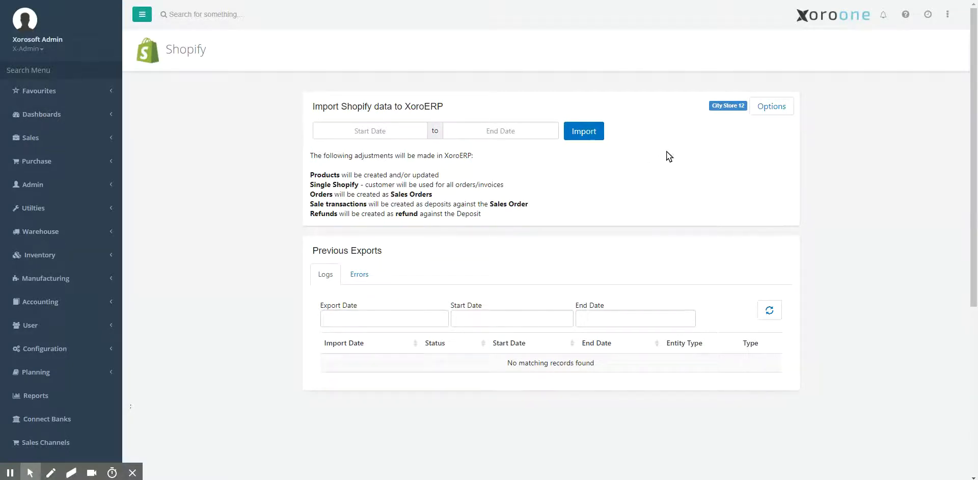
- Run Link SKUs for the City Store 12 account and open that run's entry in the previous exports log
left_click(777, 108)
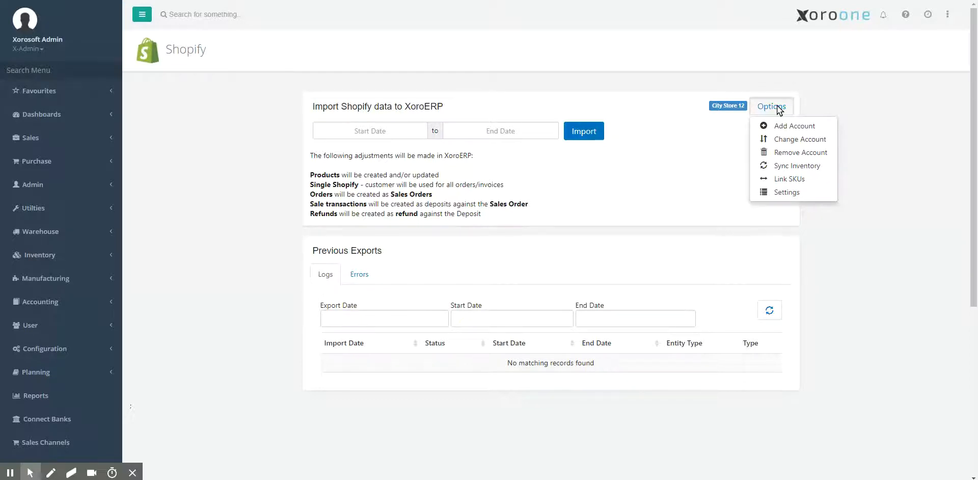
left_click(810, 179)
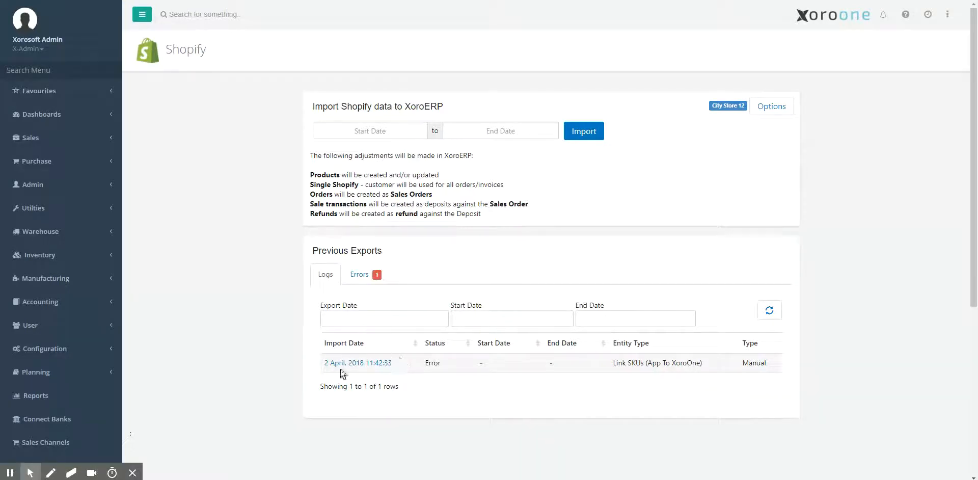
left_click(386, 363)
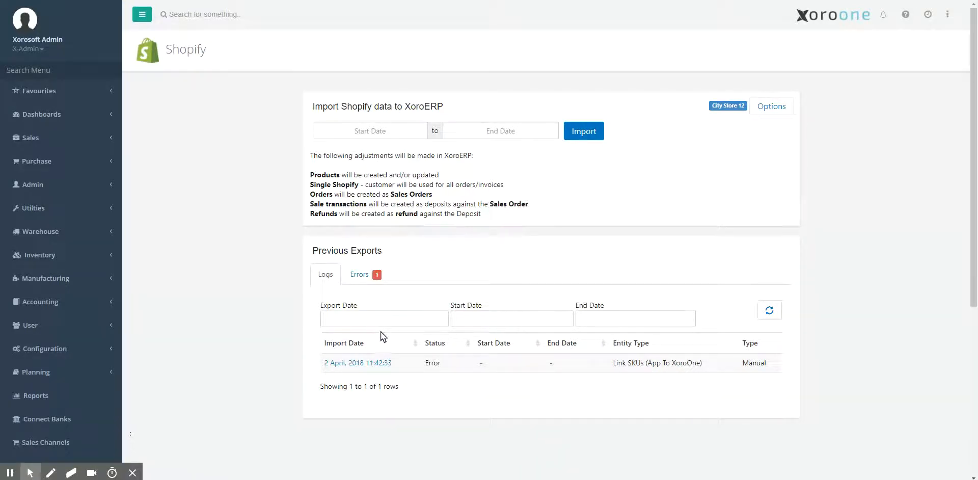